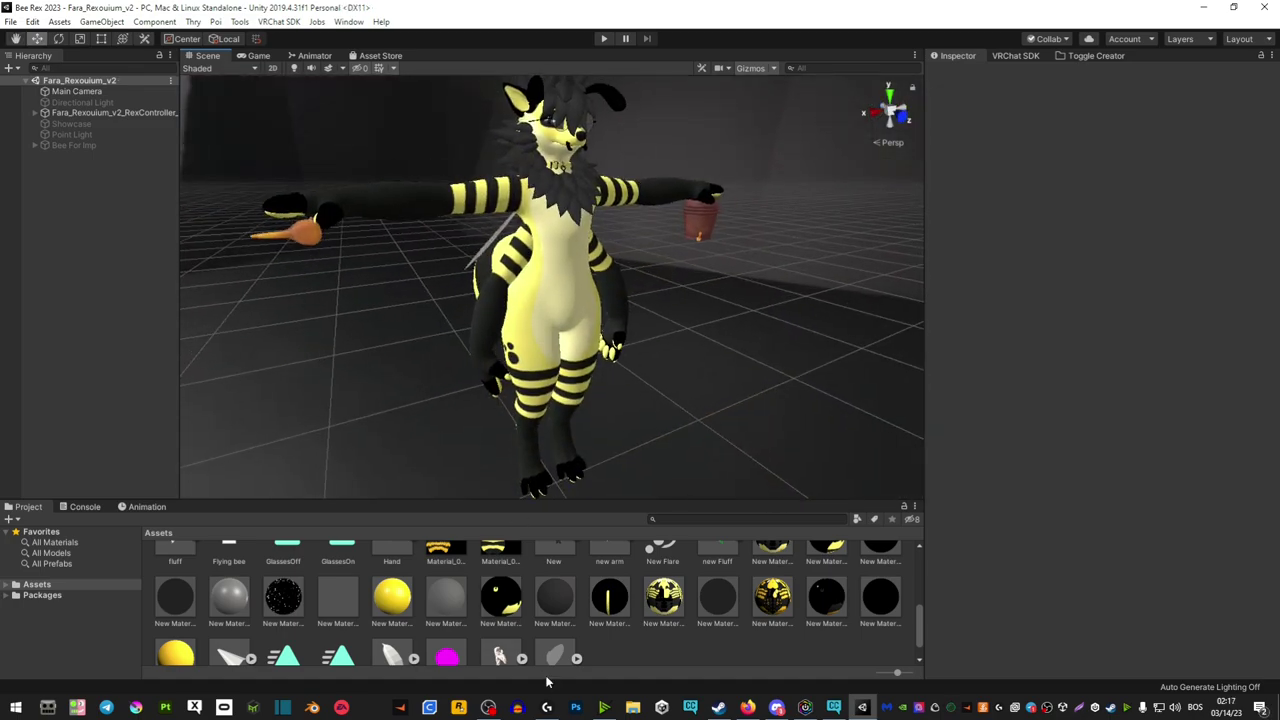
- Reveal the Wings asset in Explorer and move Wings.fbx onto the desktop
{"action": "scroll", "coordinate": [546, 660], "scroll_direction": "down", "scroll_amount": 1}
{"action": "right_click", "coordinate": [553, 630]}
{"action": "left_click", "coordinate": [575, 288]}
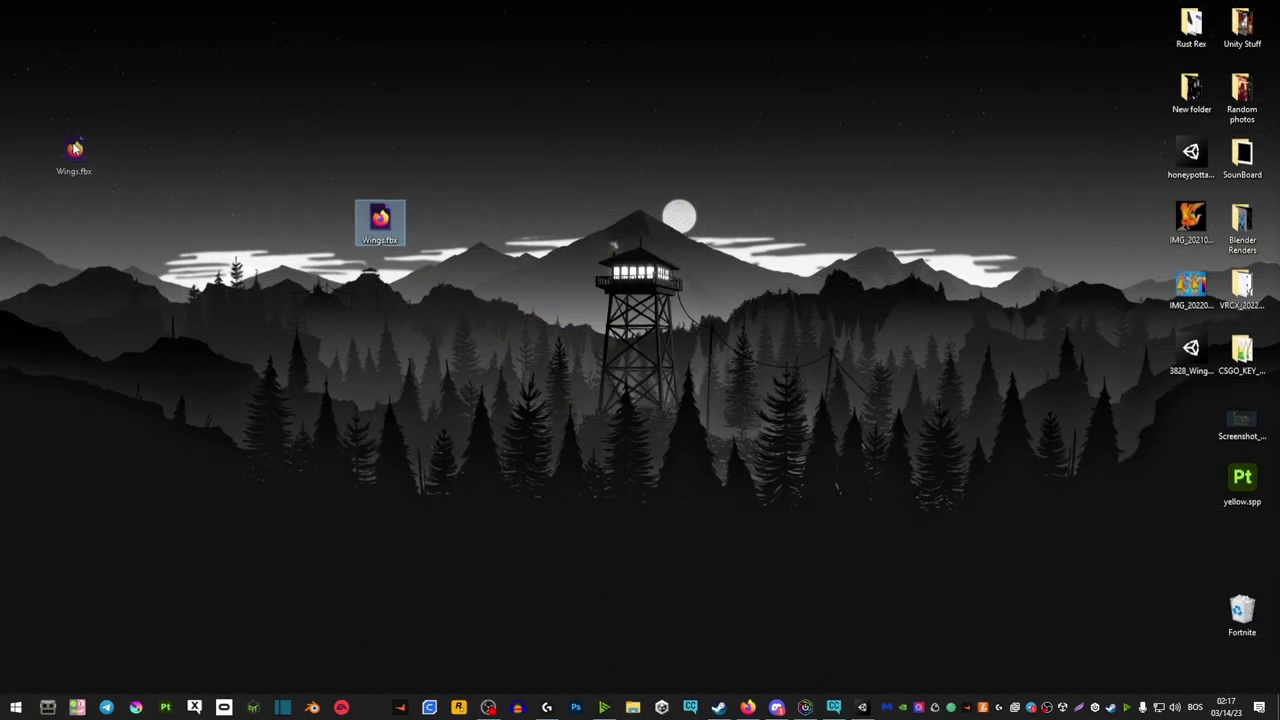
{"action": "left_click_drag", "start_coordinate": [371, 222], "coordinate": [32, 50]}
- Launch Blender and delete the default camera, cube and light
{"action": "double_click", "coordinate": [30, 35]}
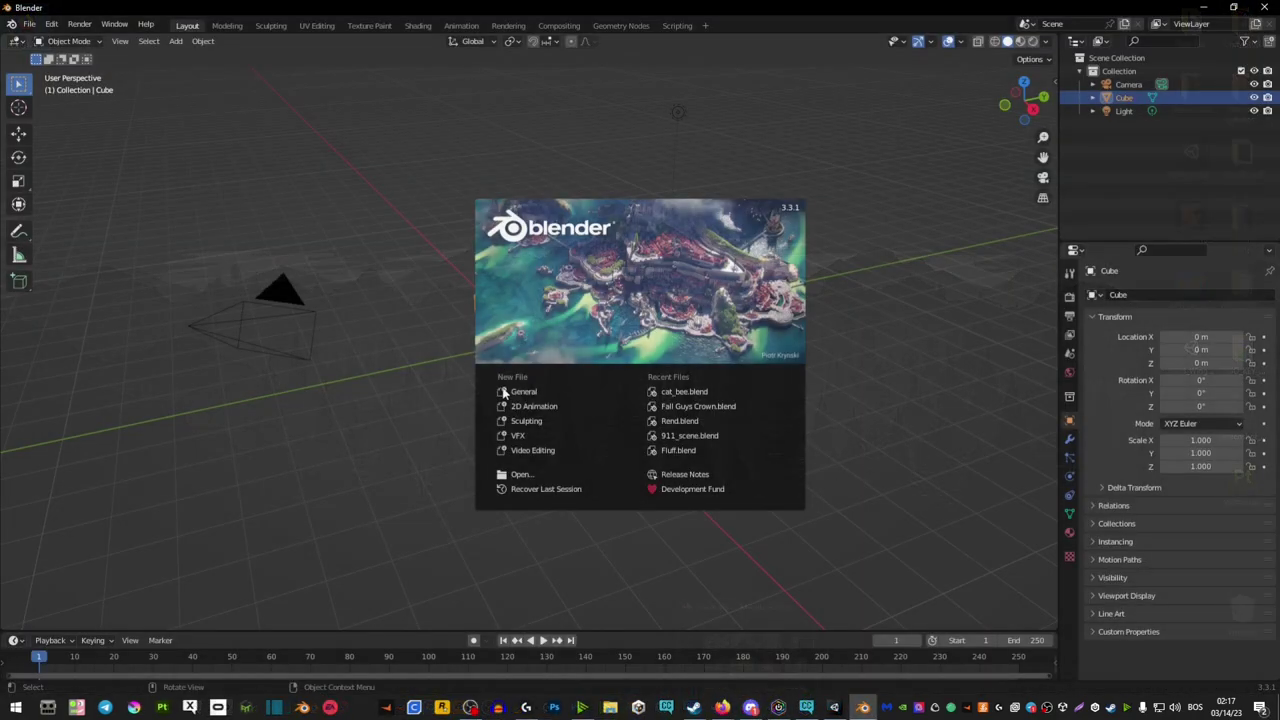
{"action": "left_click", "coordinate": [380, 466]}
{"action": "key", "text": "a"}
{"action": "right_click", "coordinate": [383, 473]}
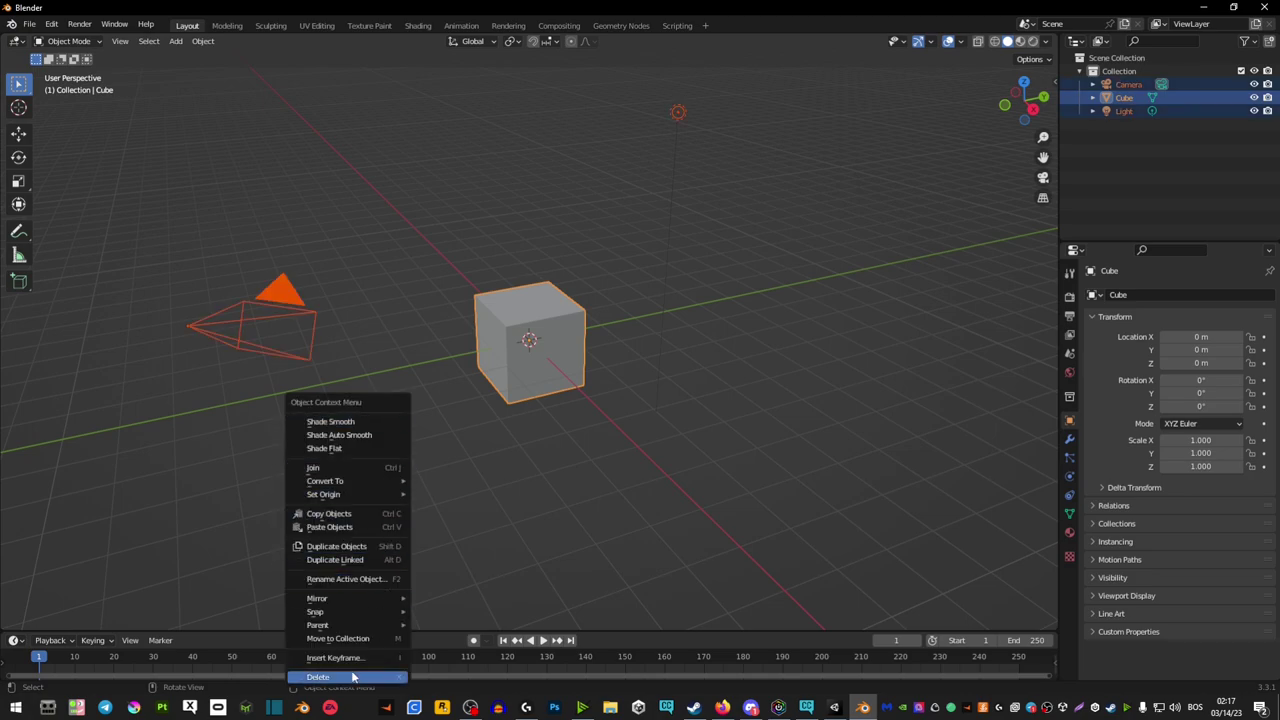
{"action": "left_click", "coordinate": [355, 677]}
- Import Wings.fbx from the Desktop as an FBX file
{"action": "left_click", "coordinate": [30, 25]}
{"action": "mouse_move", "coordinate": [78, 201]}
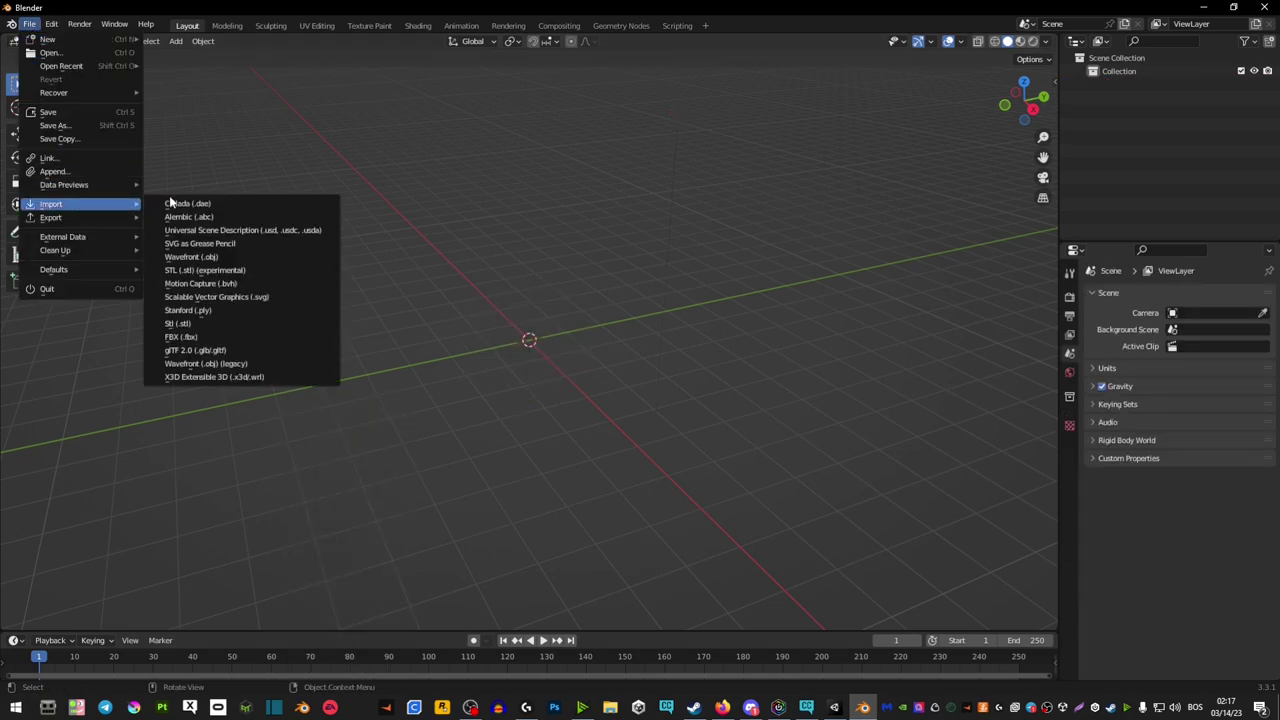
{"action": "left_click", "coordinate": [190, 324]}
{"action": "left_click", "coordinate": [333, 327]}
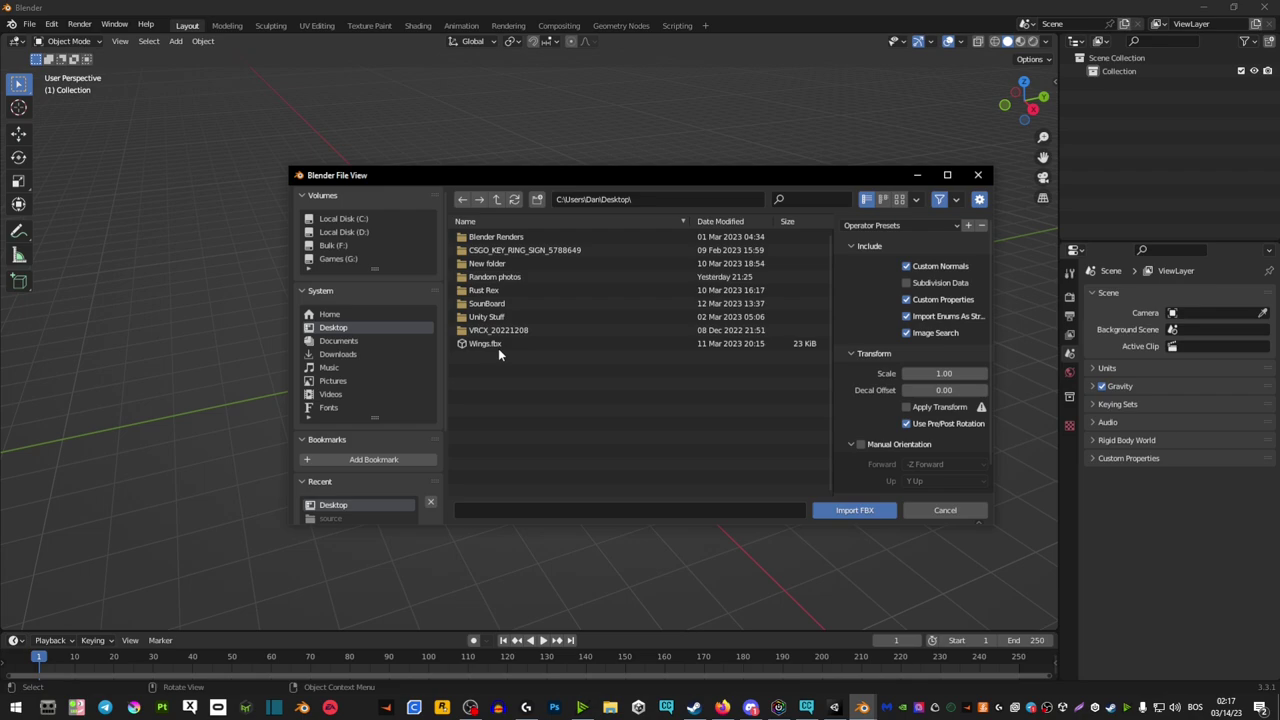
{"action": "left_click", "coordinate": [487, 343]}
{"action": "left_click", "coordinate": [838, 512]}
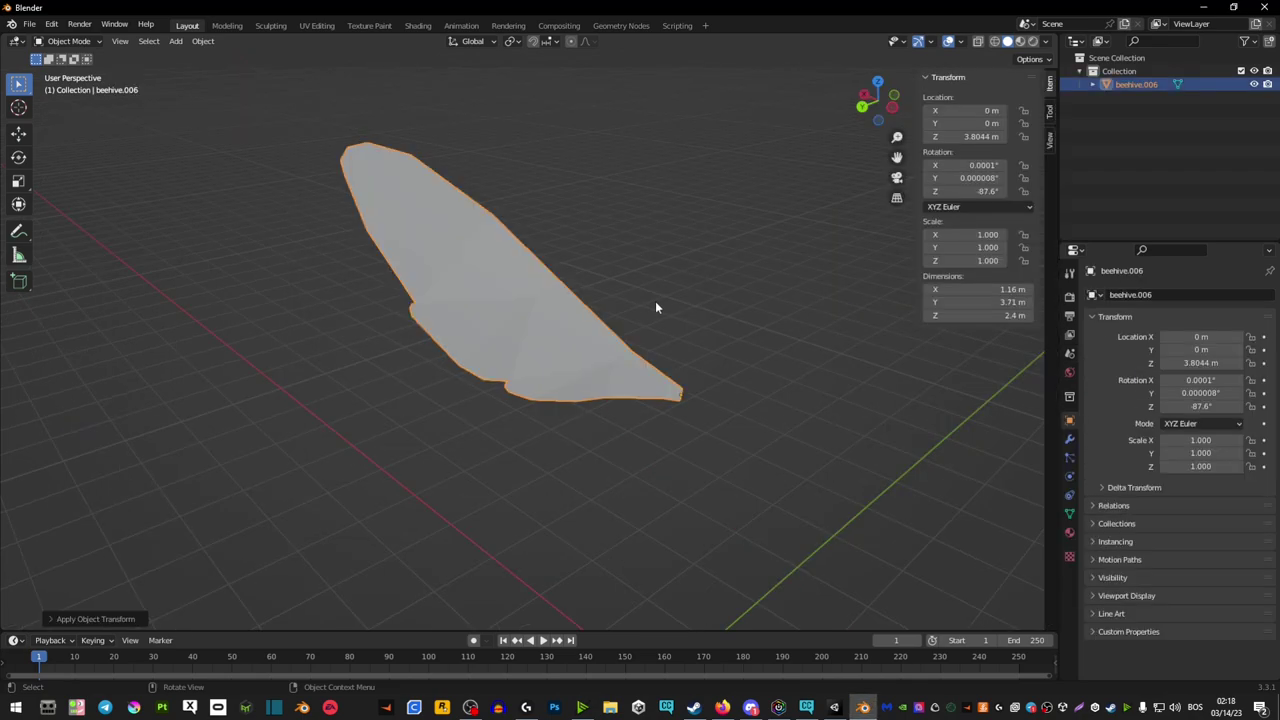
- Snap the 3D cursor to the wing and add an Armature there
{"action": "middle_click_drag", "start_coordinate": [655, 307], "coordinate": [743, 307]}
{"action": "key", "text": "shift+s"}
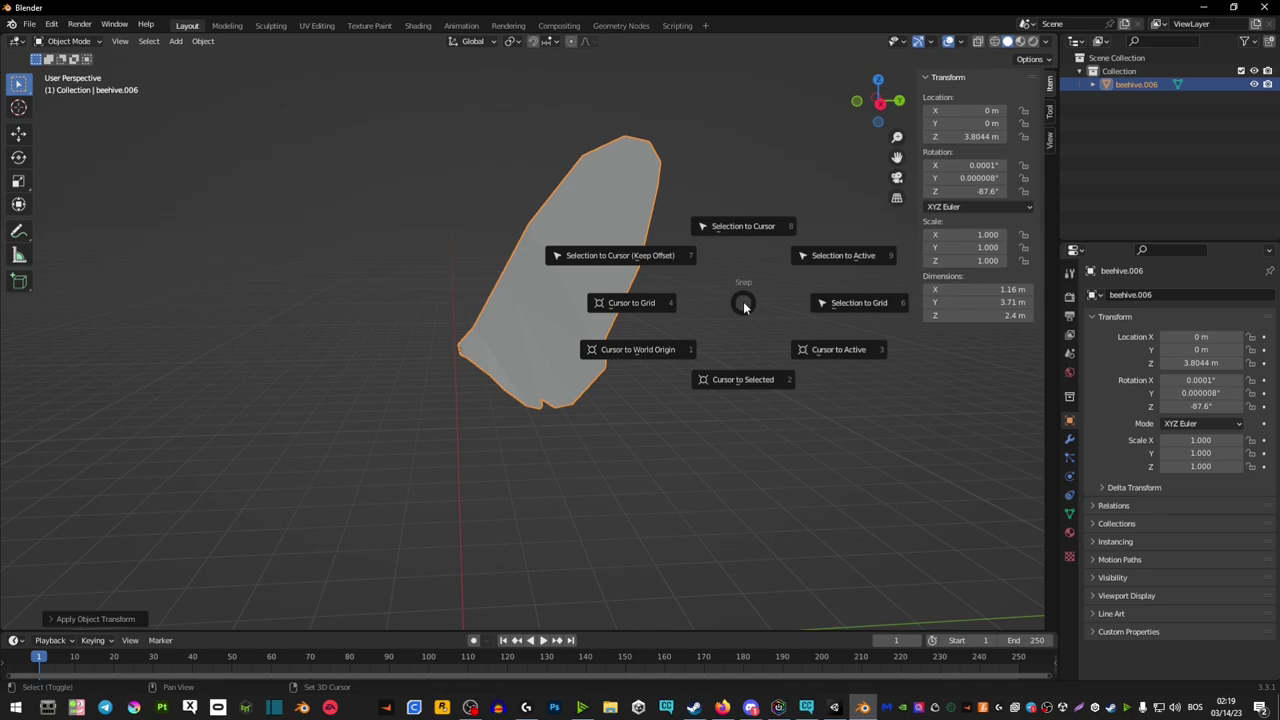
{"action": "left_click", "coordinate": [742, 414]}
{"action": "key", "text": "shift+a"}
{"action": "mouse_move", "coordinate": [749, 265]}
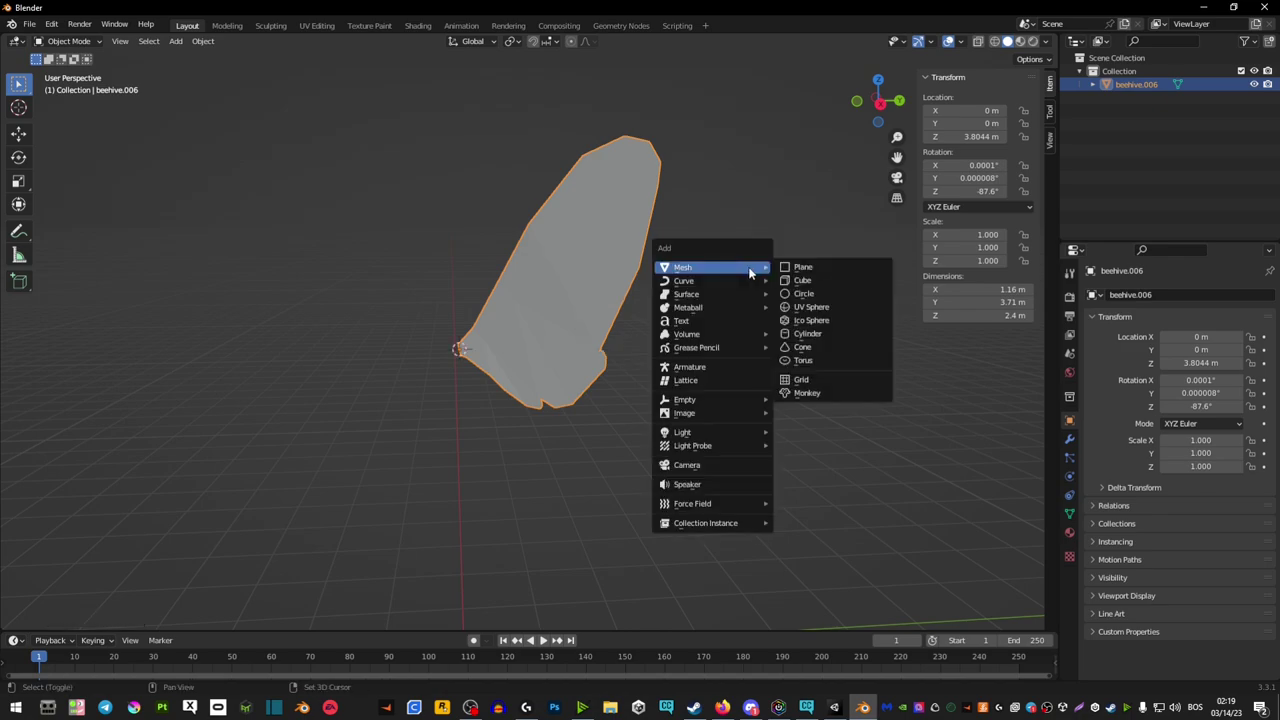
{"action": "left_click", "coordinate": [708, 366]}
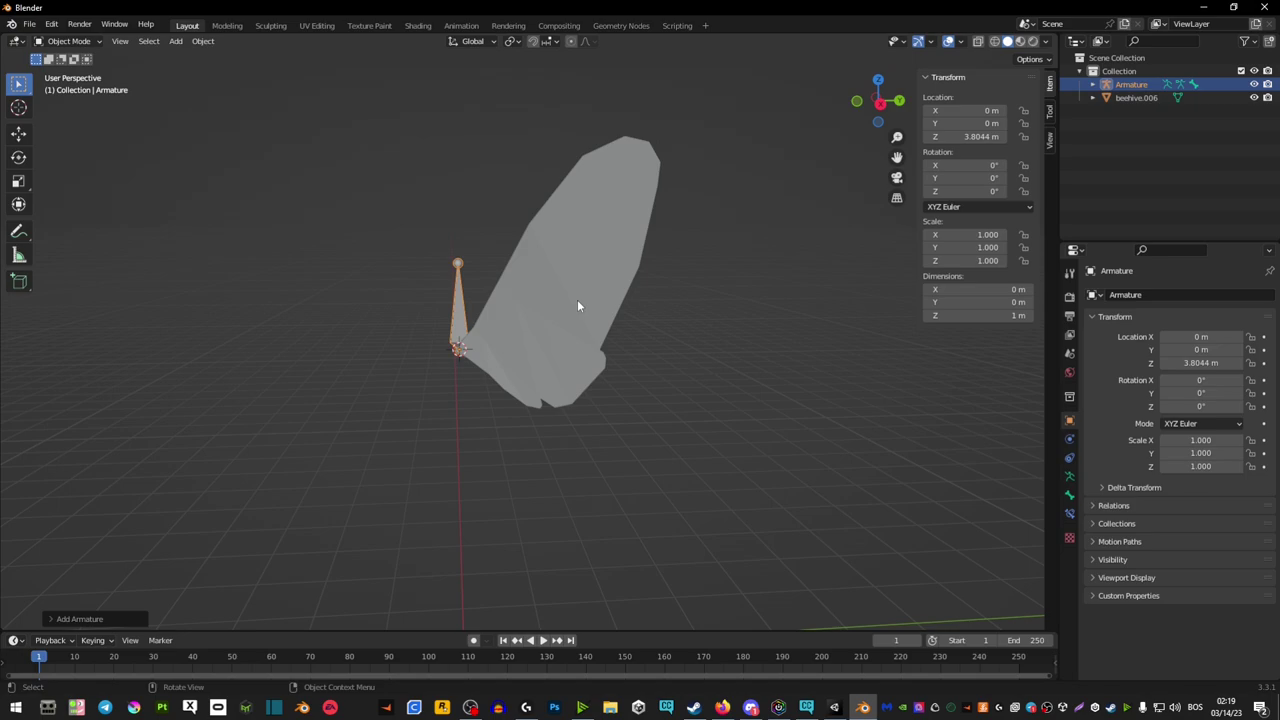
{"action": "middle_click_drag", "start_coordinate": [517, 273], "coordinate": [580, 275]}
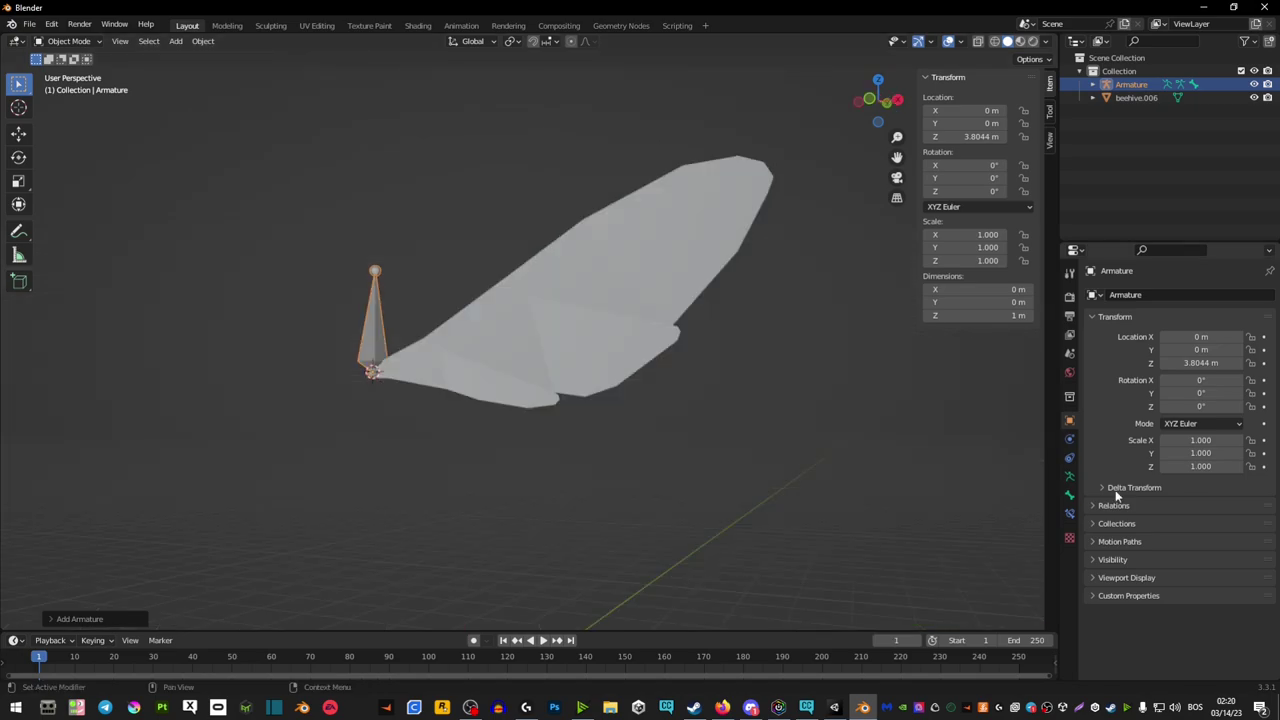
- Set the Armature's viewport display to In Front and Wire, then enter Edit Mode
{"action": "left_click", "coordinate": [1096, 579]}
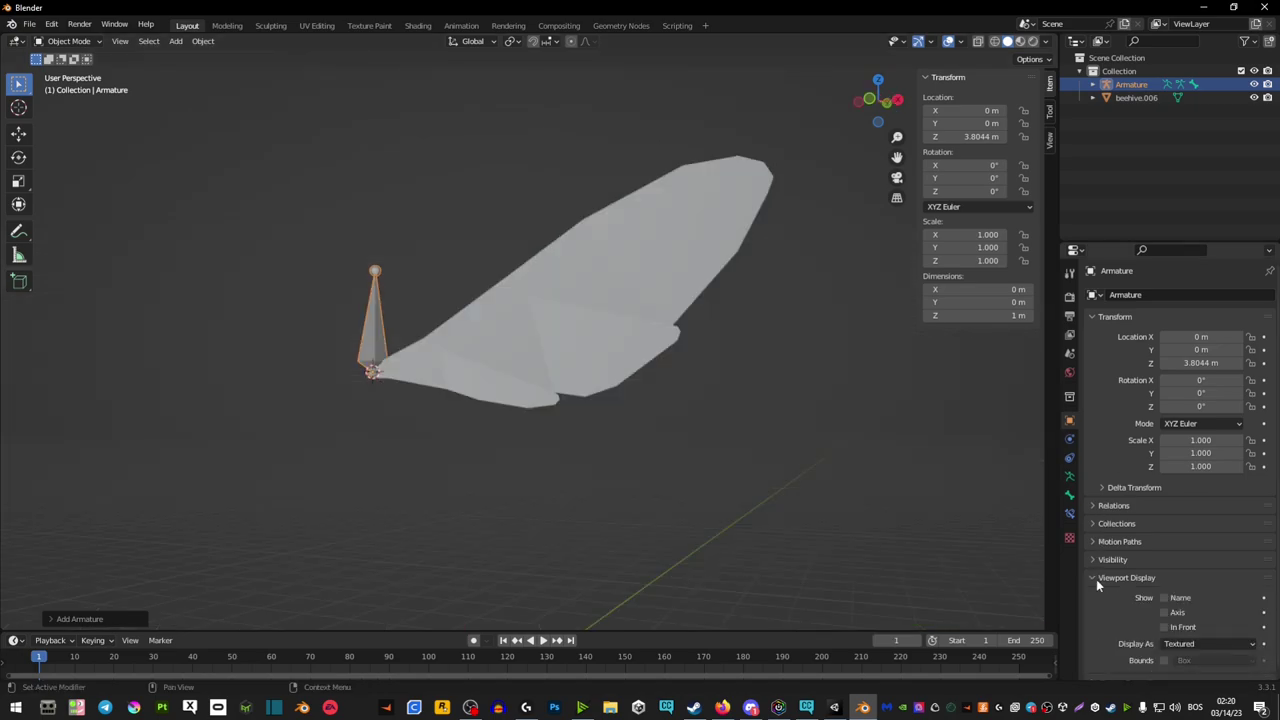
{"action": "scroll", "coordinate": [1095, 580], "scroll_direction": "down", "scroll_amount": 1}
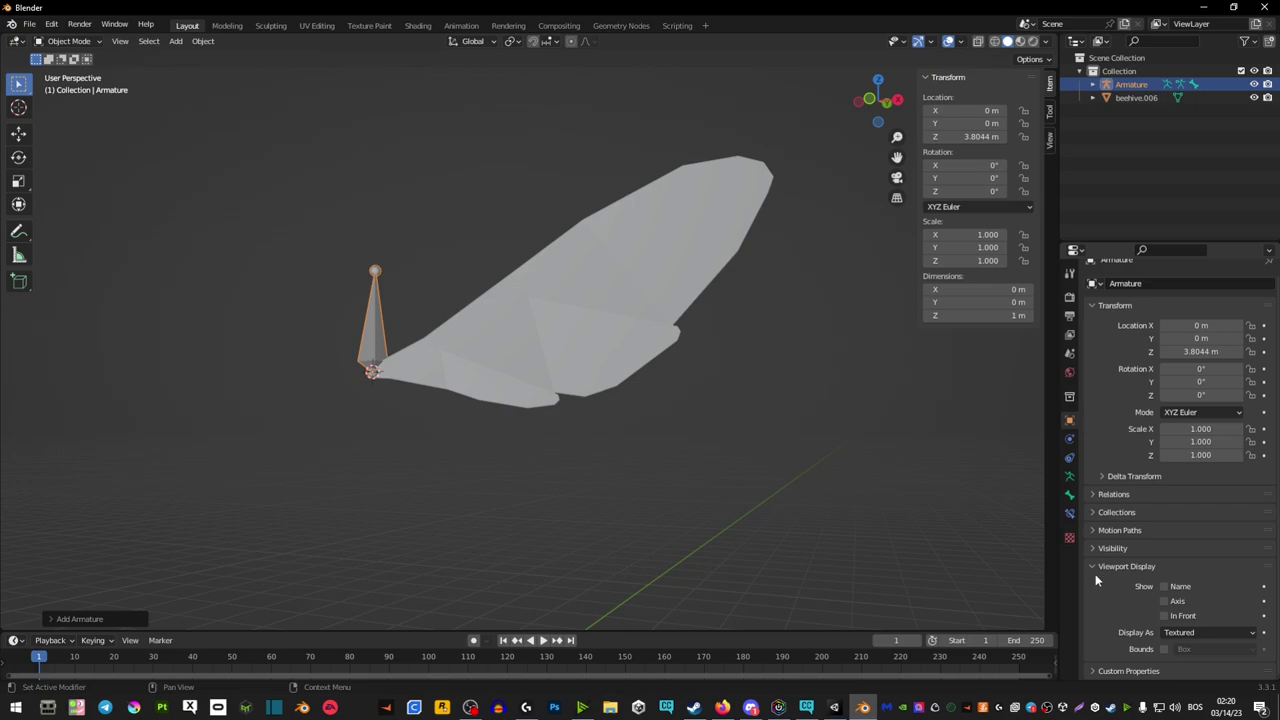
{"action": "left_click", "coordinate": [1165, 616]}
{"action": "left_click", "coordinate": [1215, 632]}
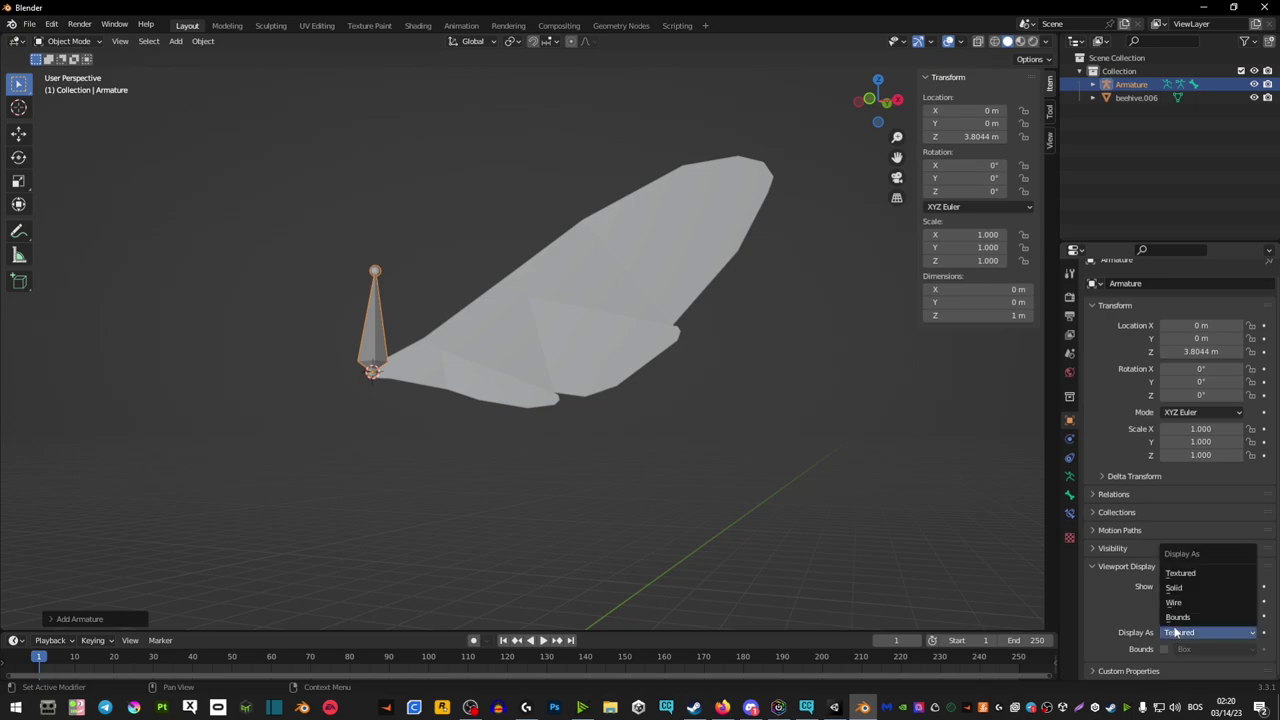
{"action": "left_click", "coordinate": [1190, 605]}
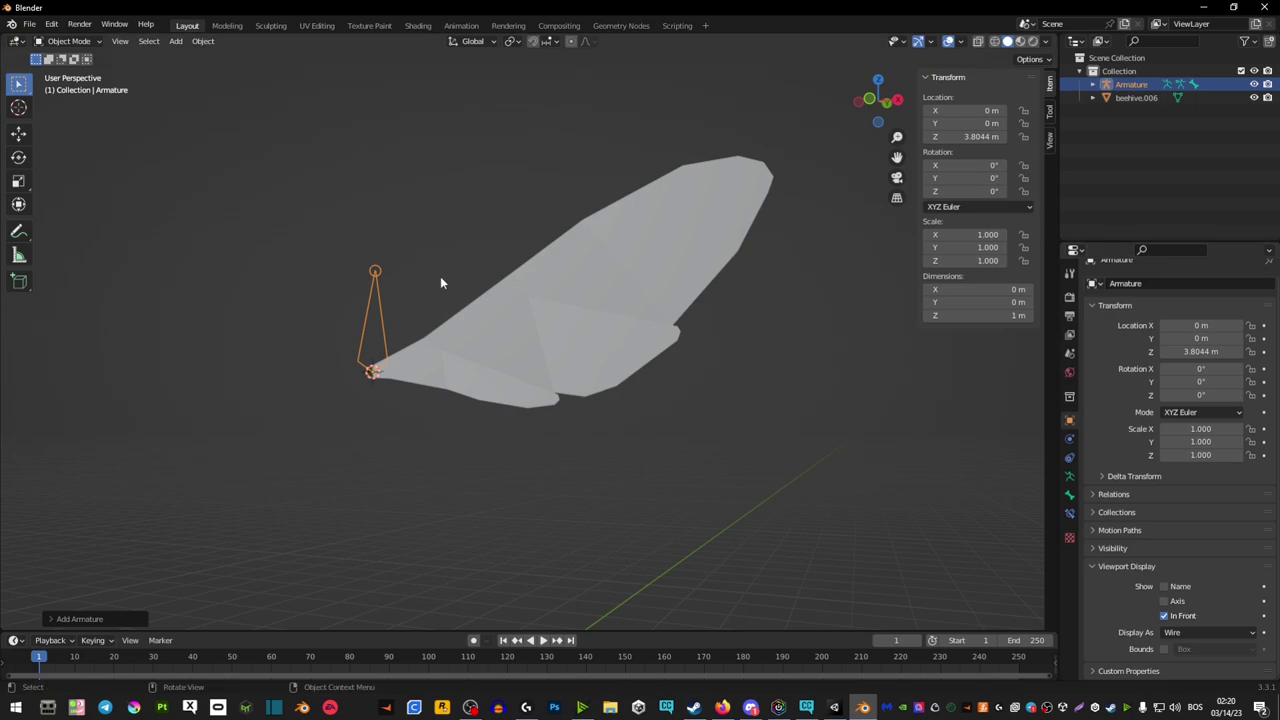
{"action": "key", "text": "Tab"}
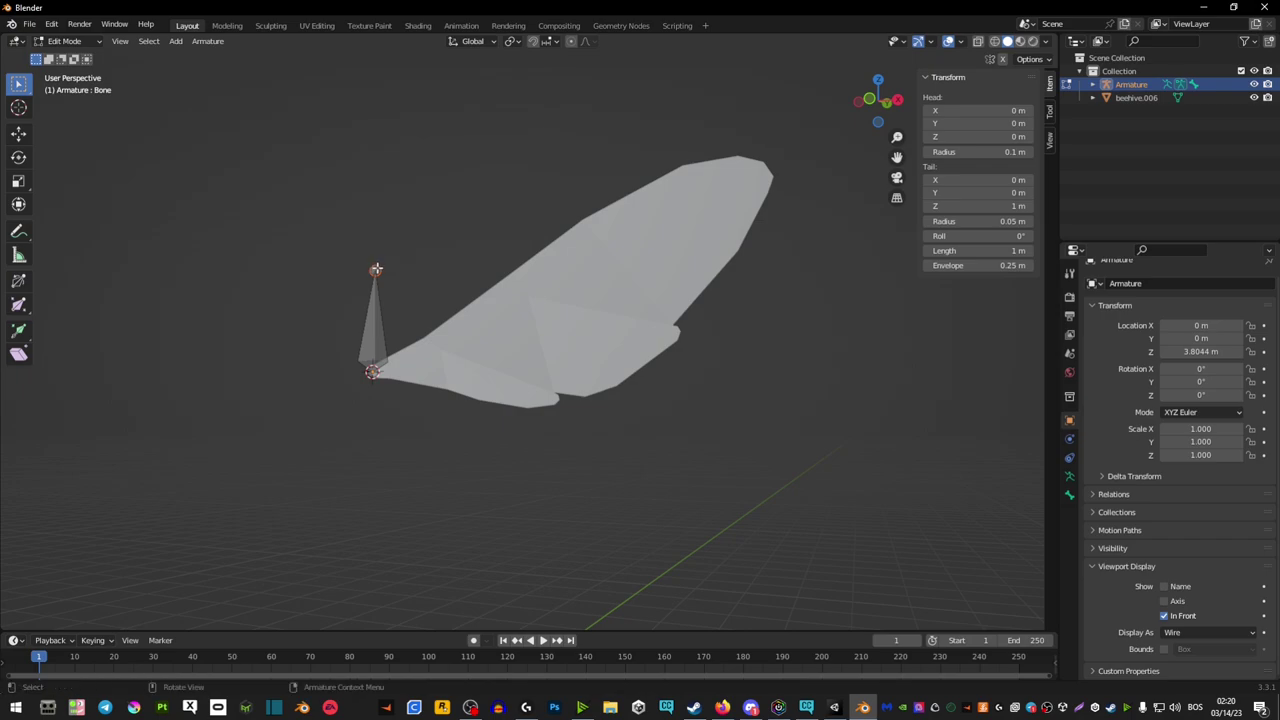
- Move the first bone's tail partway along the wing and extrude Bone.001 further out
{"action": "key", "text": "g"}
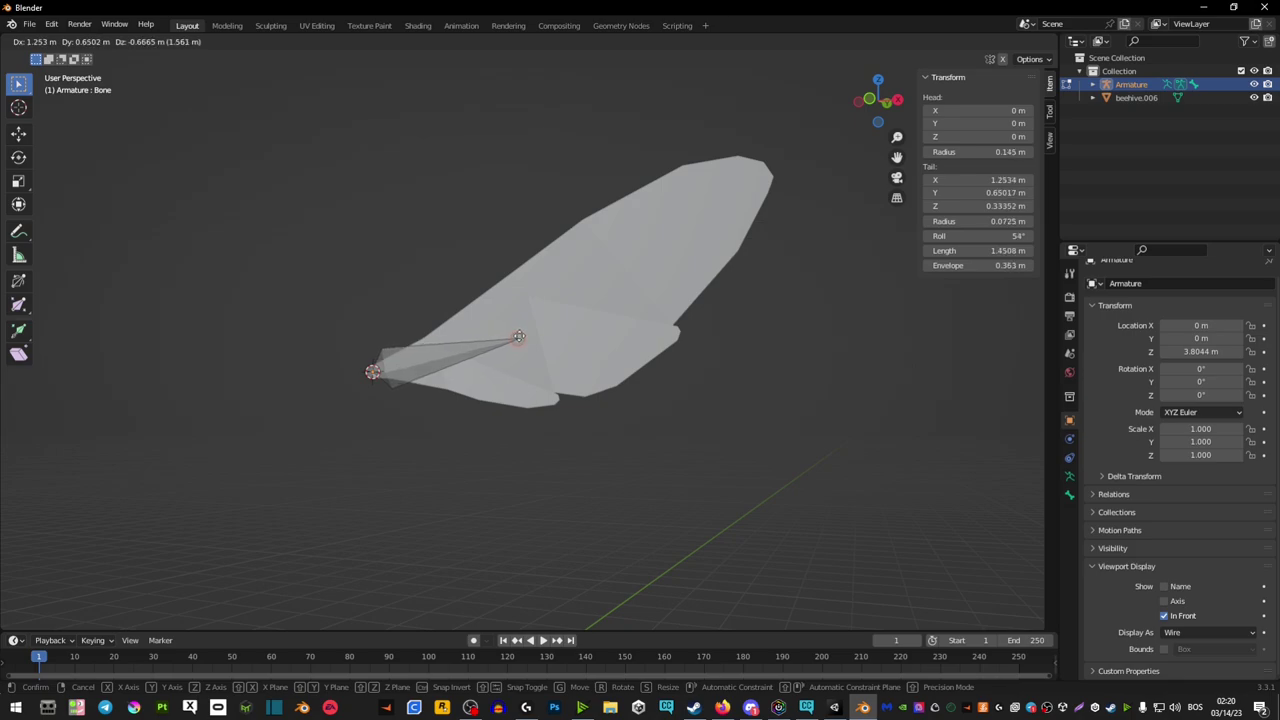
{"action": "left_click", "coordinate": [507, 338]}
{"action": "key", "text": "e"}
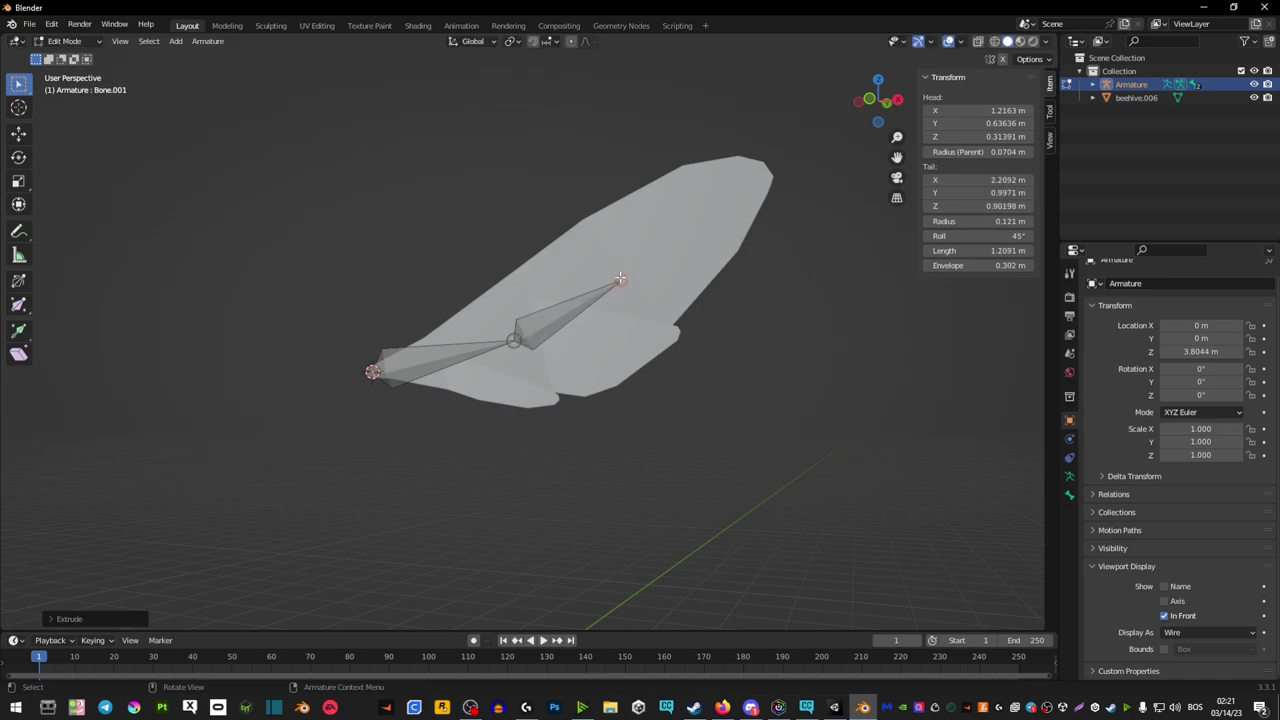
{"action": "left_click", "coordinate": [619, 280]}
- Extend Bone.002 to the wing tip and reposition the Bone.001–Bone.002 joint
{"action": "key", "text": "e"}
{"action": "right_click", "coordinate": [620, 279]}
{"action": "key", "text": "g"}
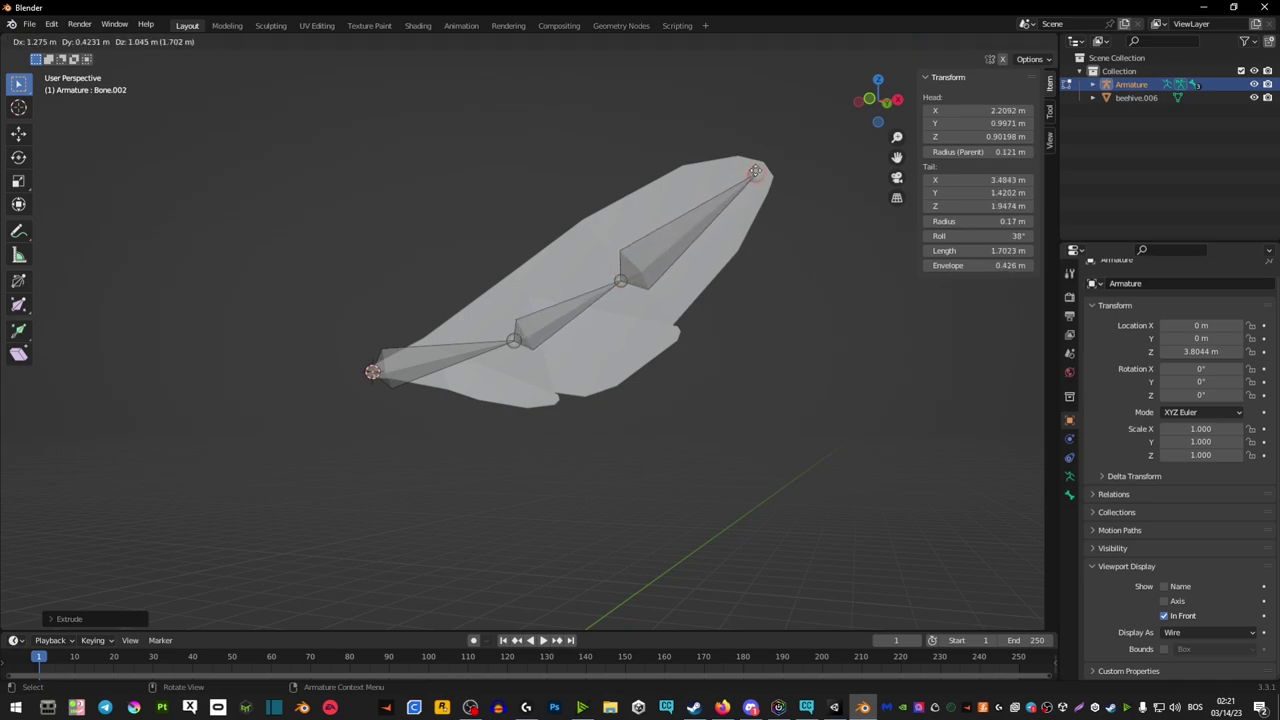
{"action": "left_click", "coordinate": [757, 170]}
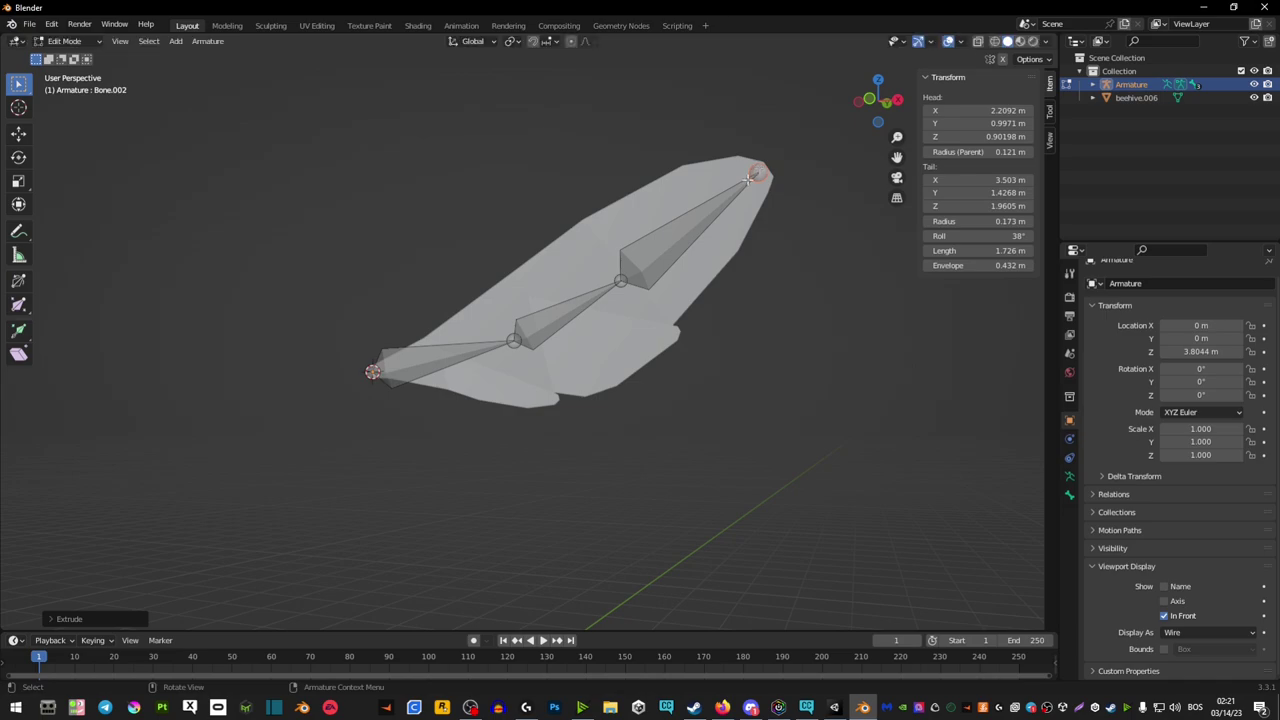
{"action": "left_click", "coordinate": [621, 281]}
{"action": "key", "text": "g"}
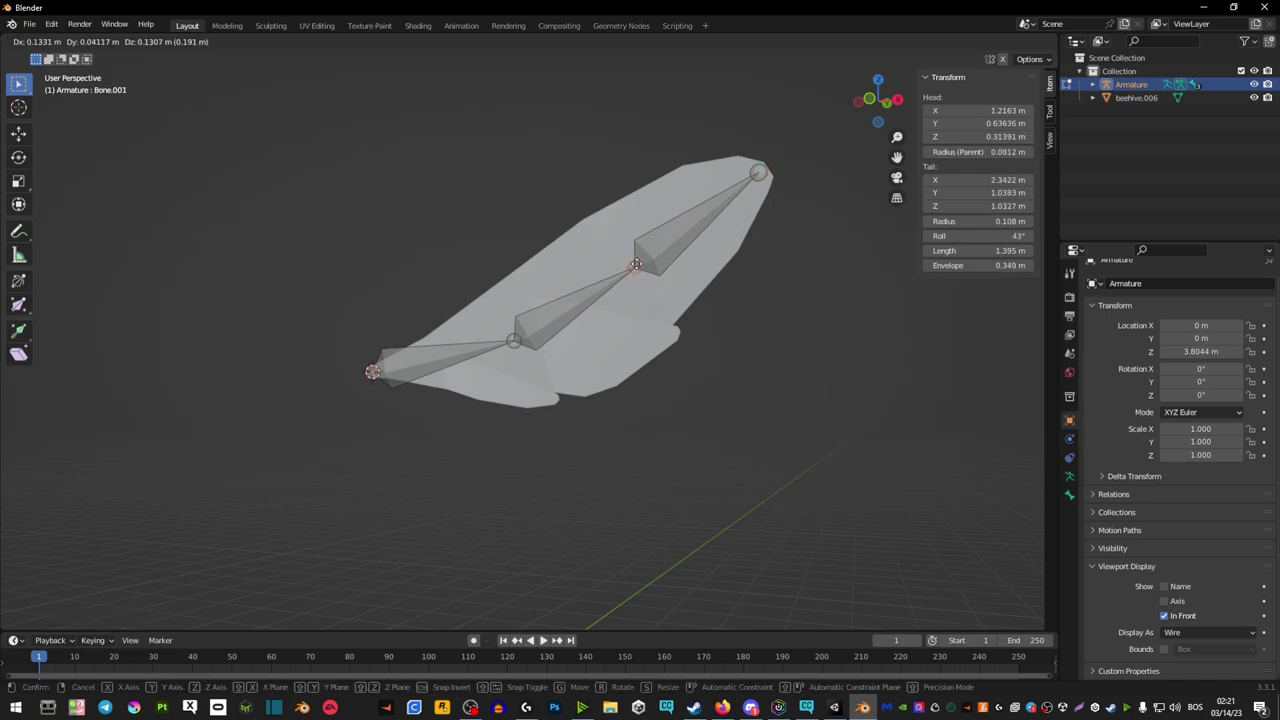
{"action": "left_click", "coordinate": [633, 266]}
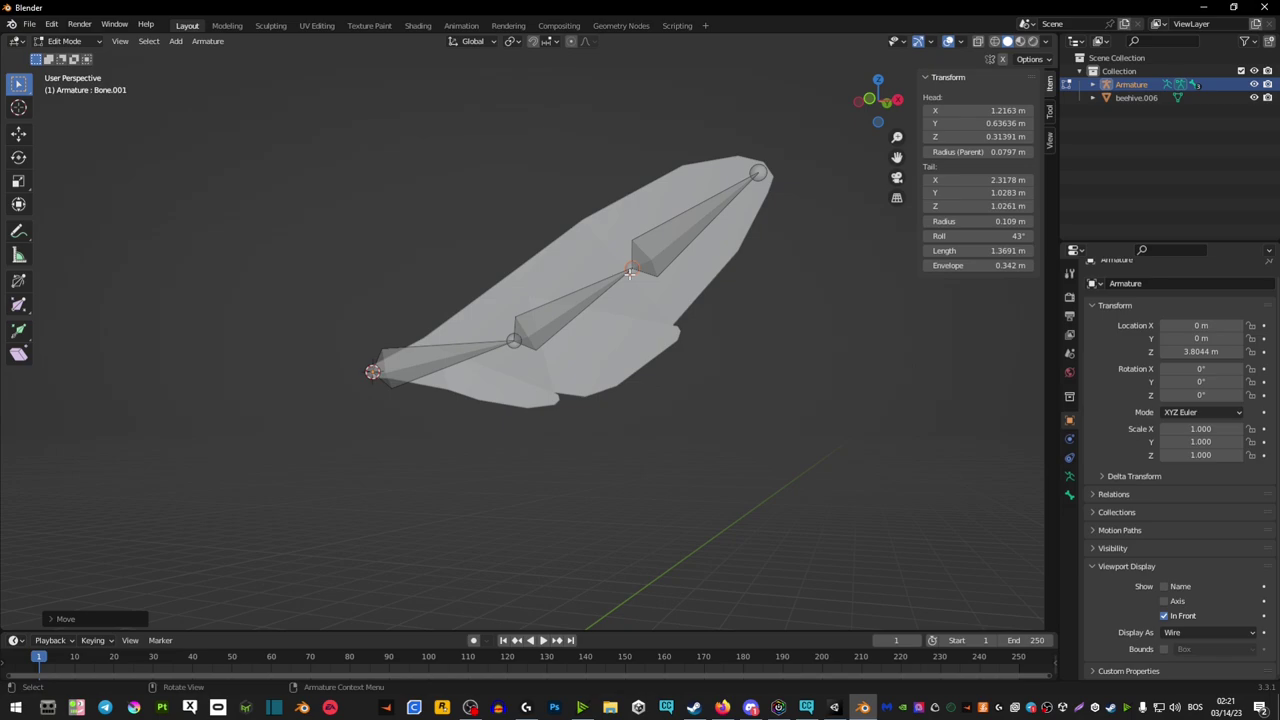
- Lower the inner bone joints and pull Bone.002's tail down to Z 1.9295 m
{"action": "middle_click_drag", "start_coordinate": [682, 324], "coordinate": [594, 417]}
{"action": "left_click", "coordinate": [513, 340]}
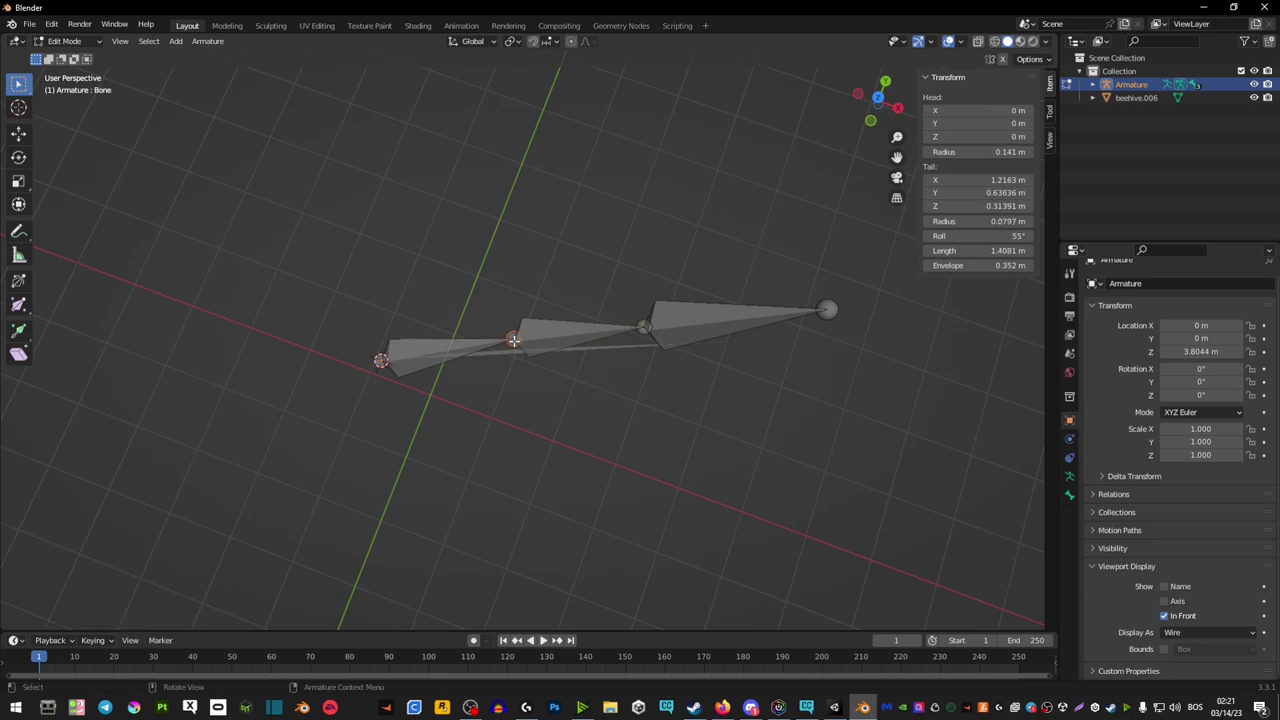
{"action": "left_click_drag", "start_coordinate": [513, 340], "coordinate": [518, 352]}
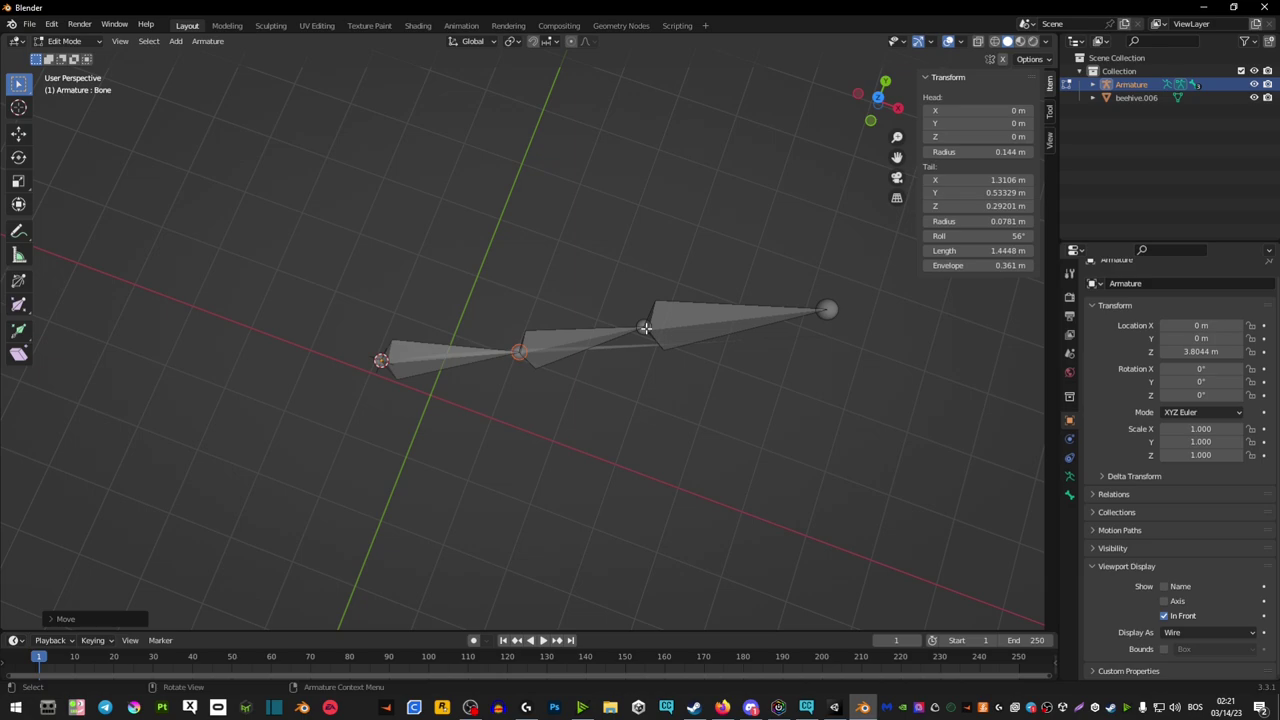
{"action": "left_click_drag", "start_coordinate": [643, 327], "coordinate": [641, 343]}
{"action": "middle_click_drag", "start_coordinate": [641, 343], "coordinate": [692, 353]}
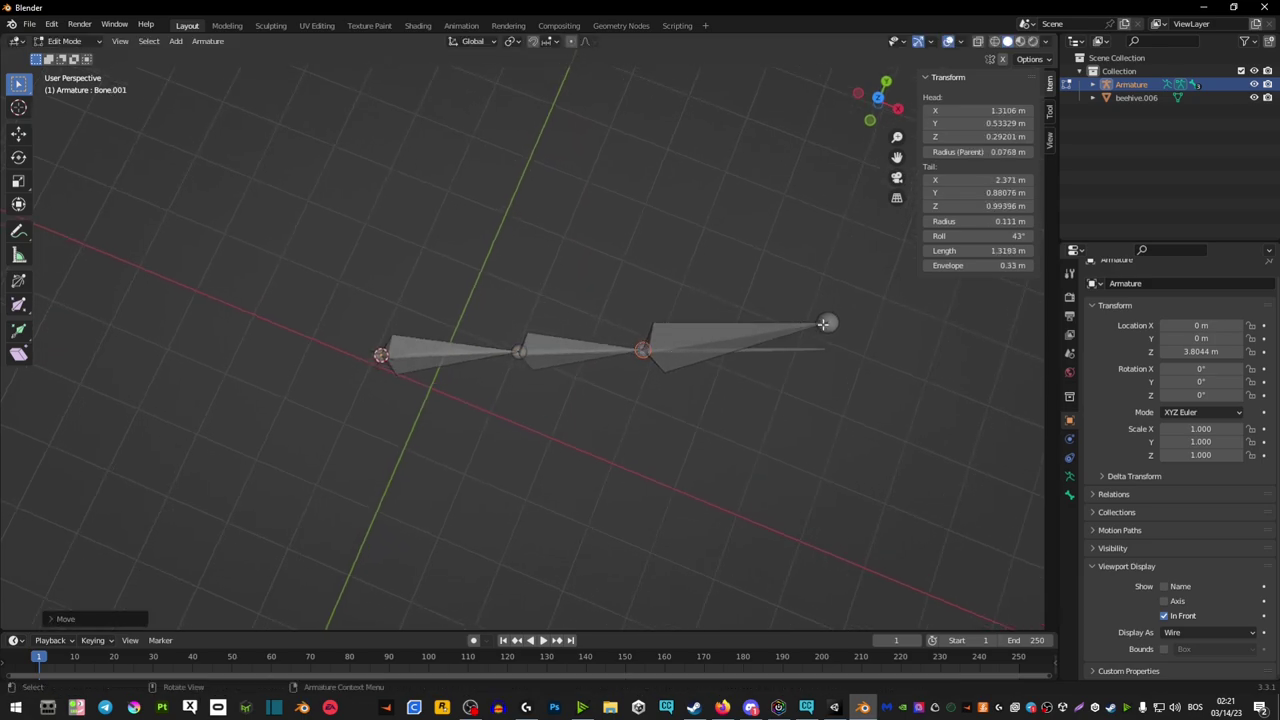
{"action": "left_click_drag", "start_coordinate": [823, 323], "coordinate": [826, 349]}
{"action": "middle_click_drag", "start_coordinate": [826, 349], "coordinate": [295, 357]}
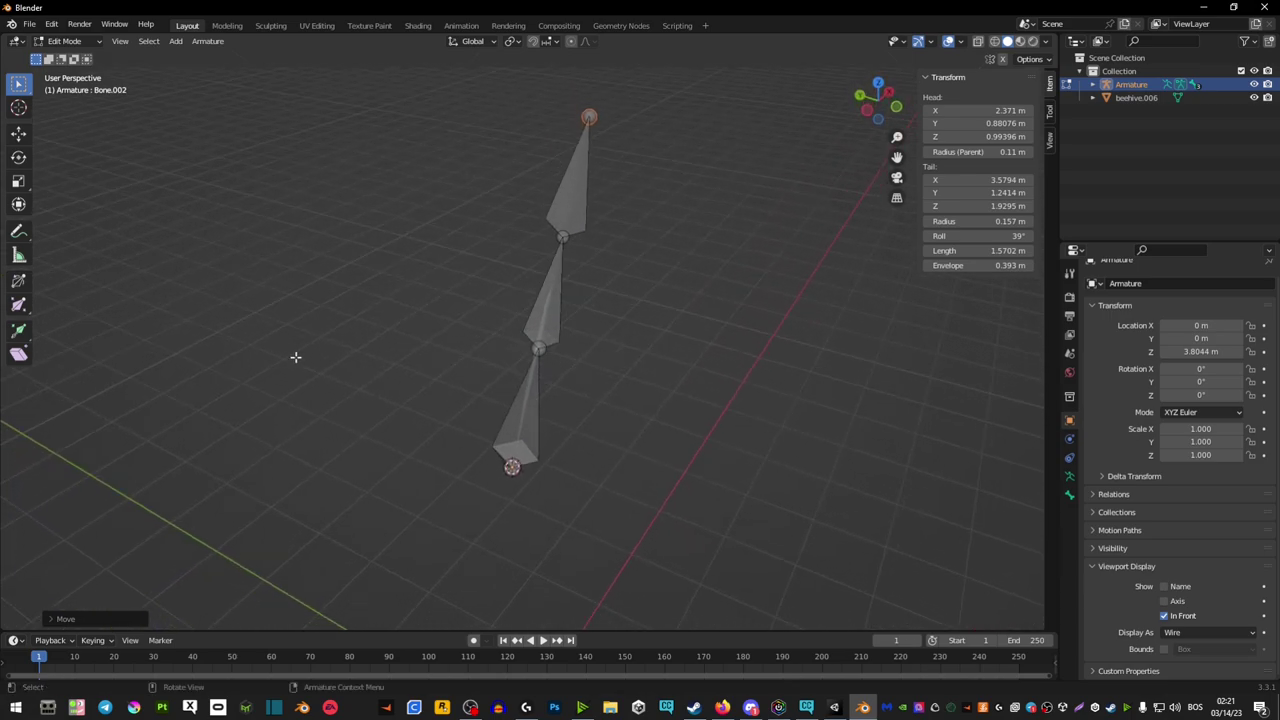
- Rename the root bone to 'Wing Base' and begin renaming the middle bone
{"action": "middle_click_drag", "start_coordinate": [453, 314], "coordinate": [610, 340]}
{"action": "left_click", "coordinate": [600, 400]}
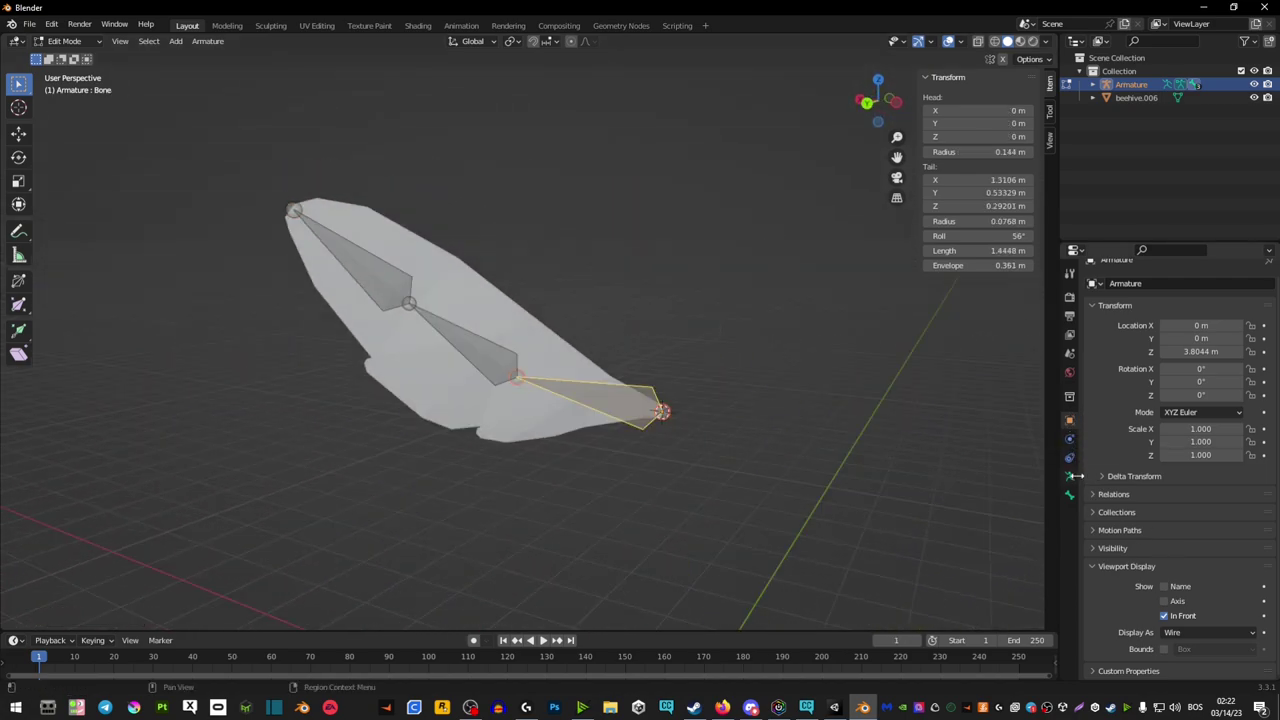
{"action": "left_click", "coordinate": [1070, 497]}
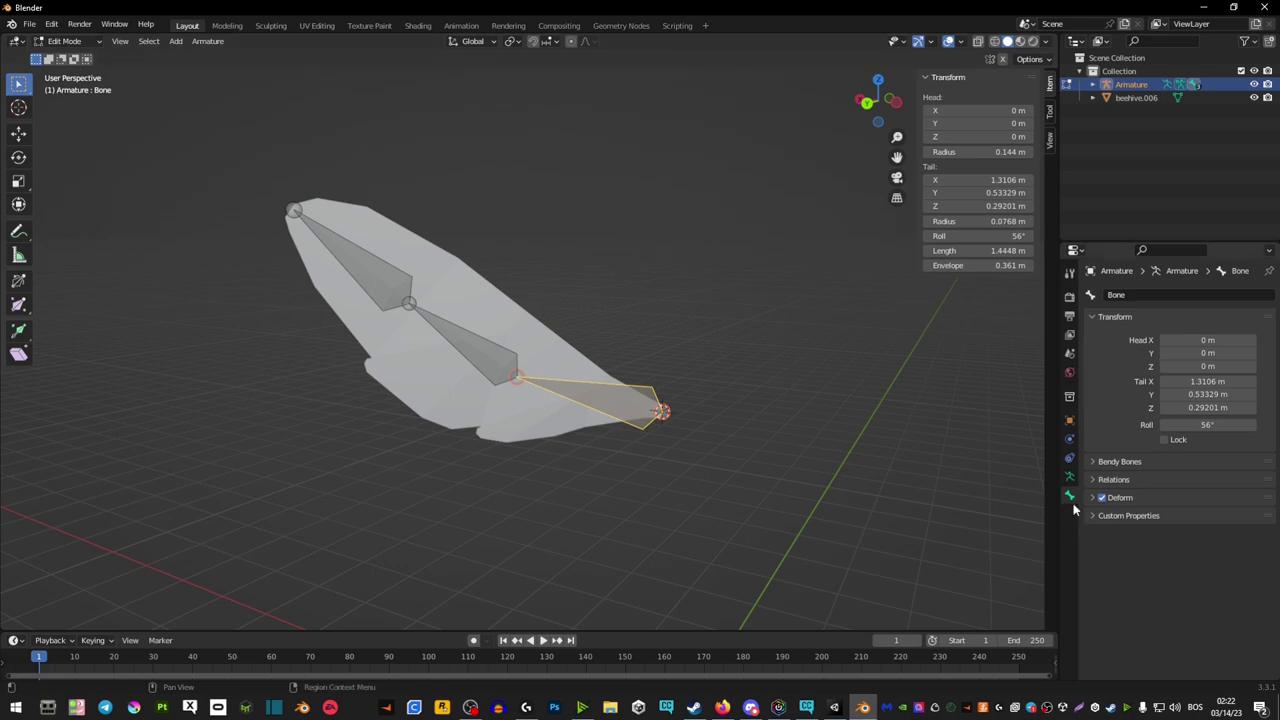
{"action": "left_click", "coordinate": [1137, 297]}
{"action": "type", "text": "Wing Base"}
{"action": "key", "text": "Return"}
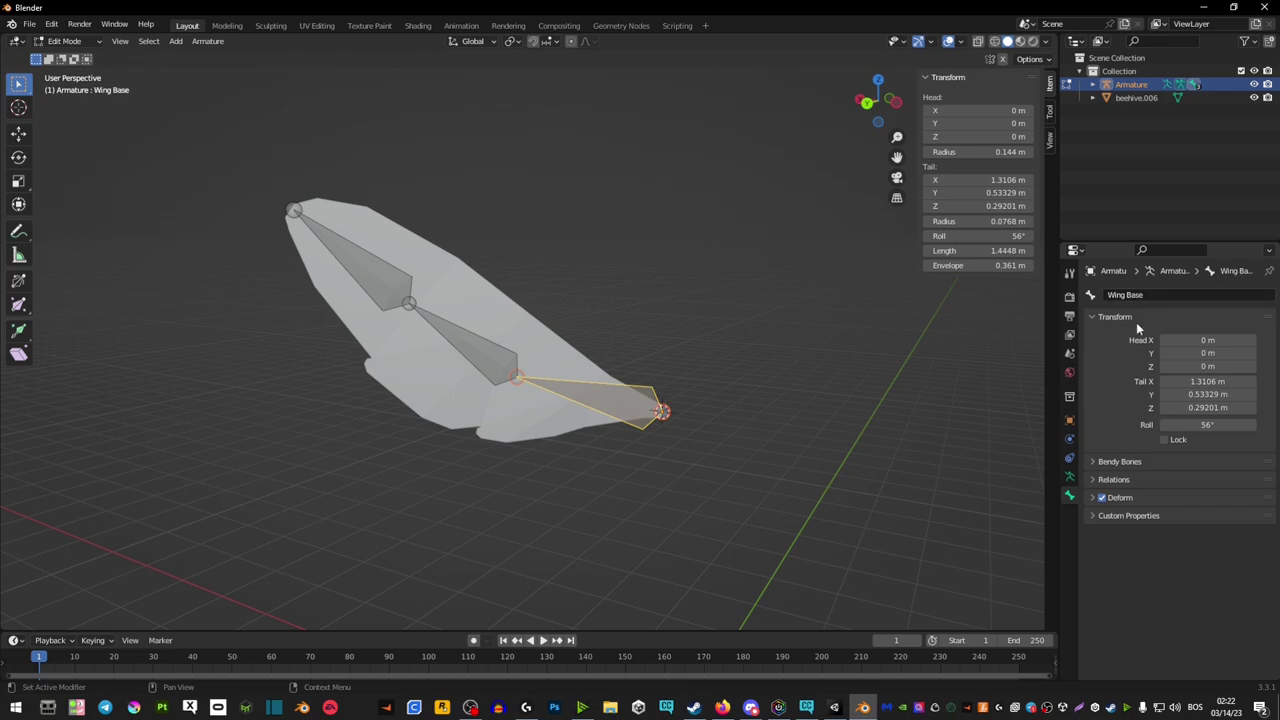
{"action": "left_click", "coordinate": [474, 362]}
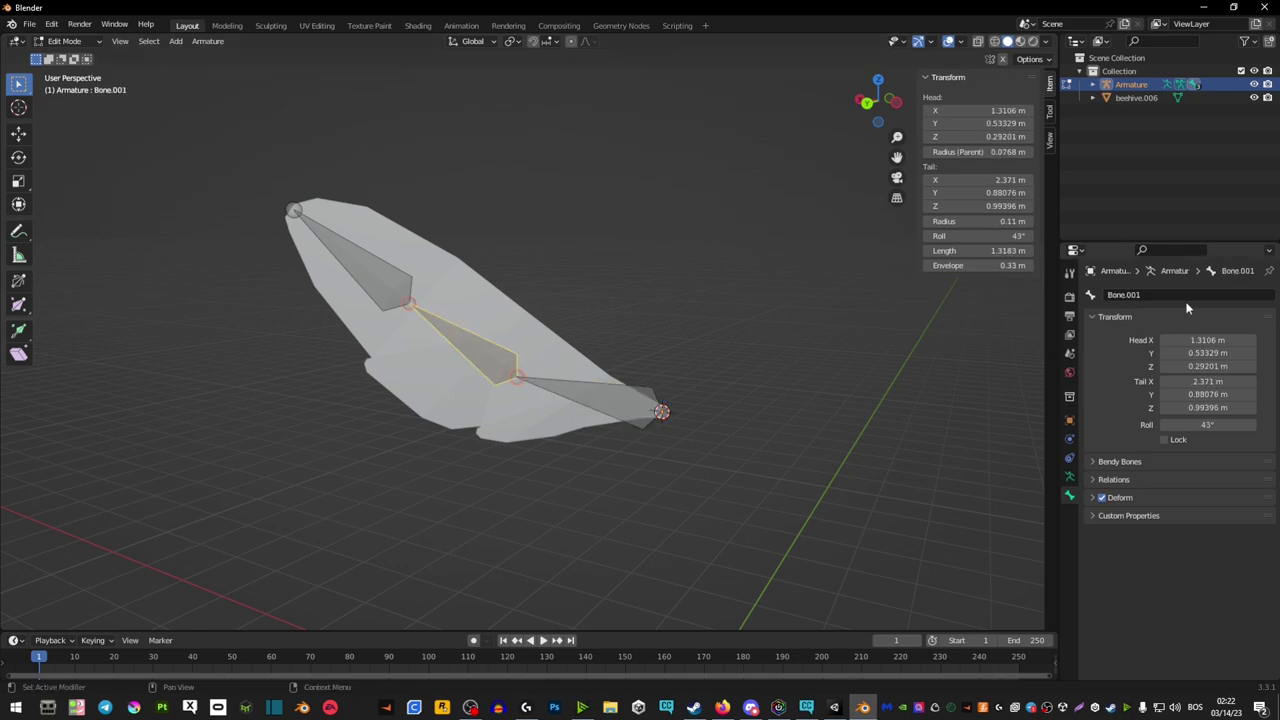
{"action": "double_click", "coordinate": [1185, 295]}
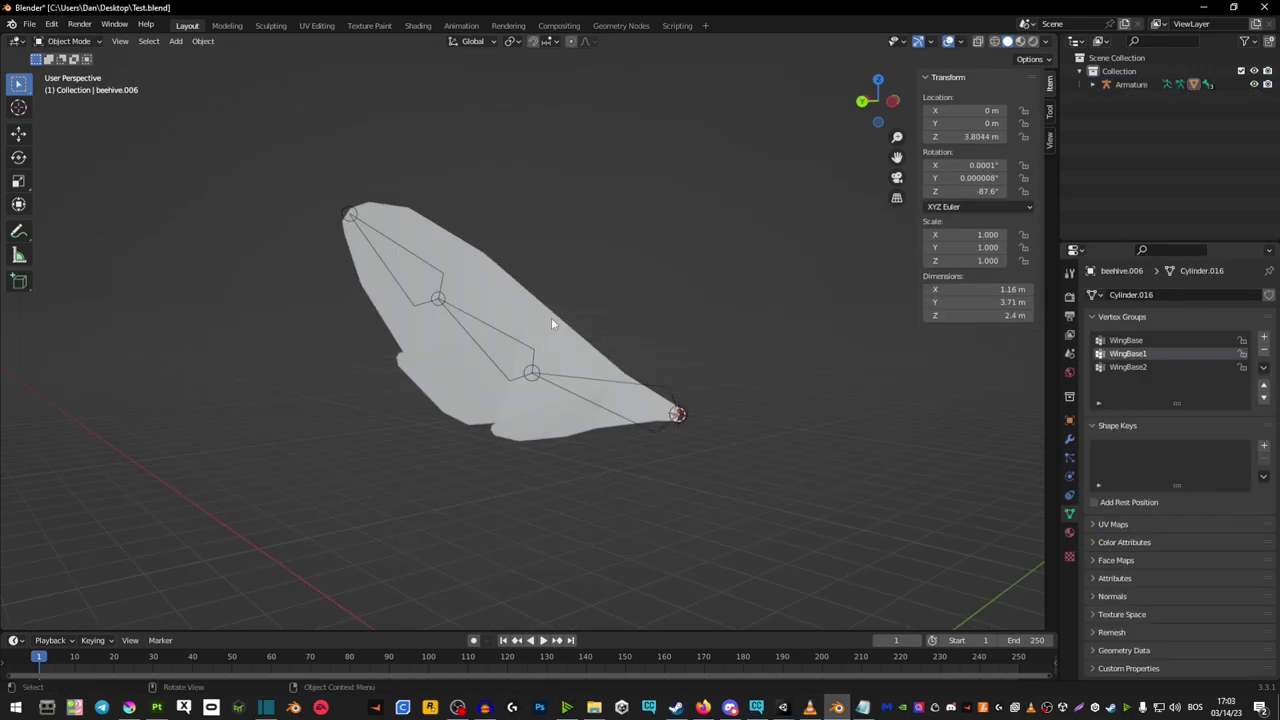
- Parent the wing mesh to the Armature using Ctrl+P With Automatic Weights
{"action": "left_click", "coordinate": [551, 317]}
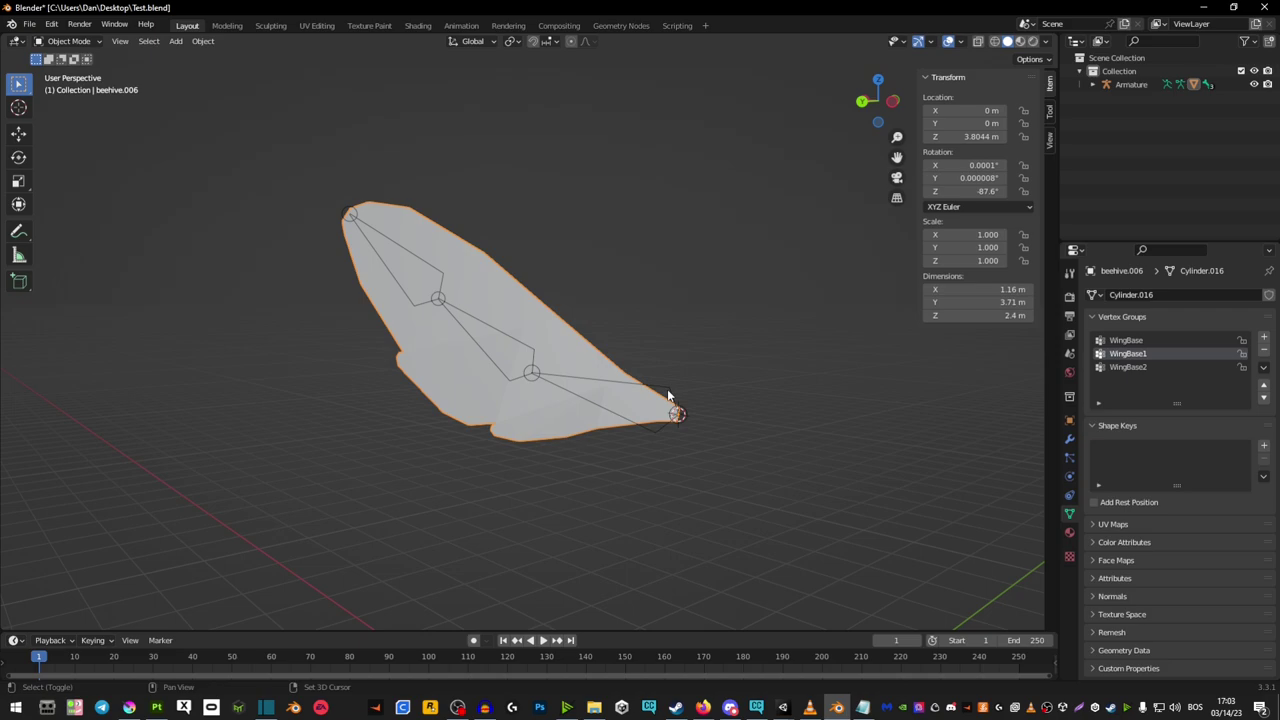
{"action": "left_click", "coordinate": [670, 393], "text": "shift"}
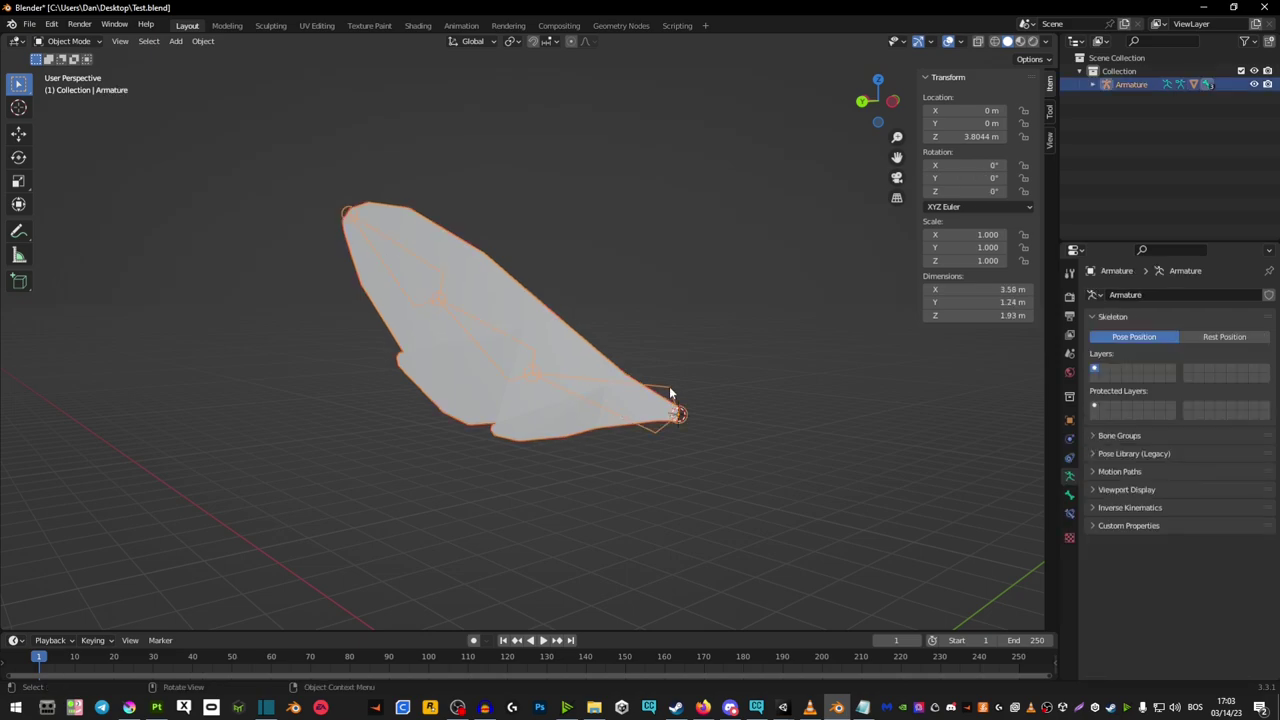
{"action": "key", "text": "ctrl+p"}
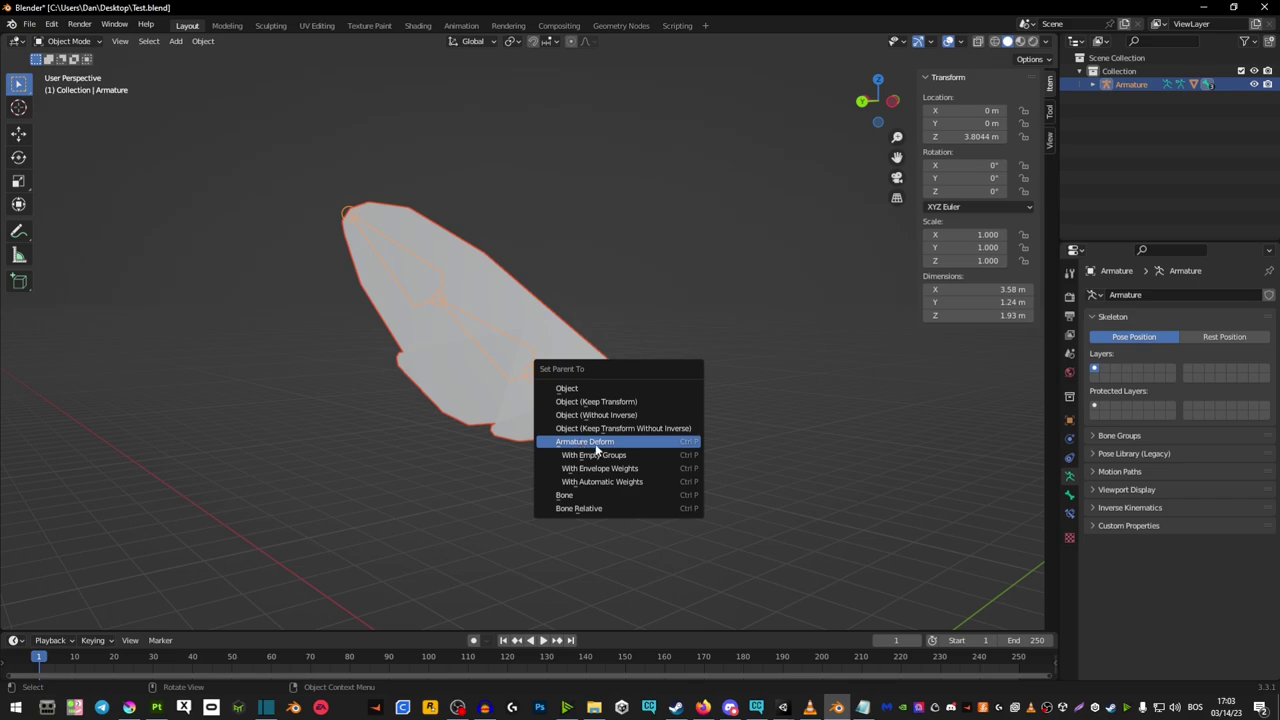
{"action": "left_click", "coordinate": [612, 482]}
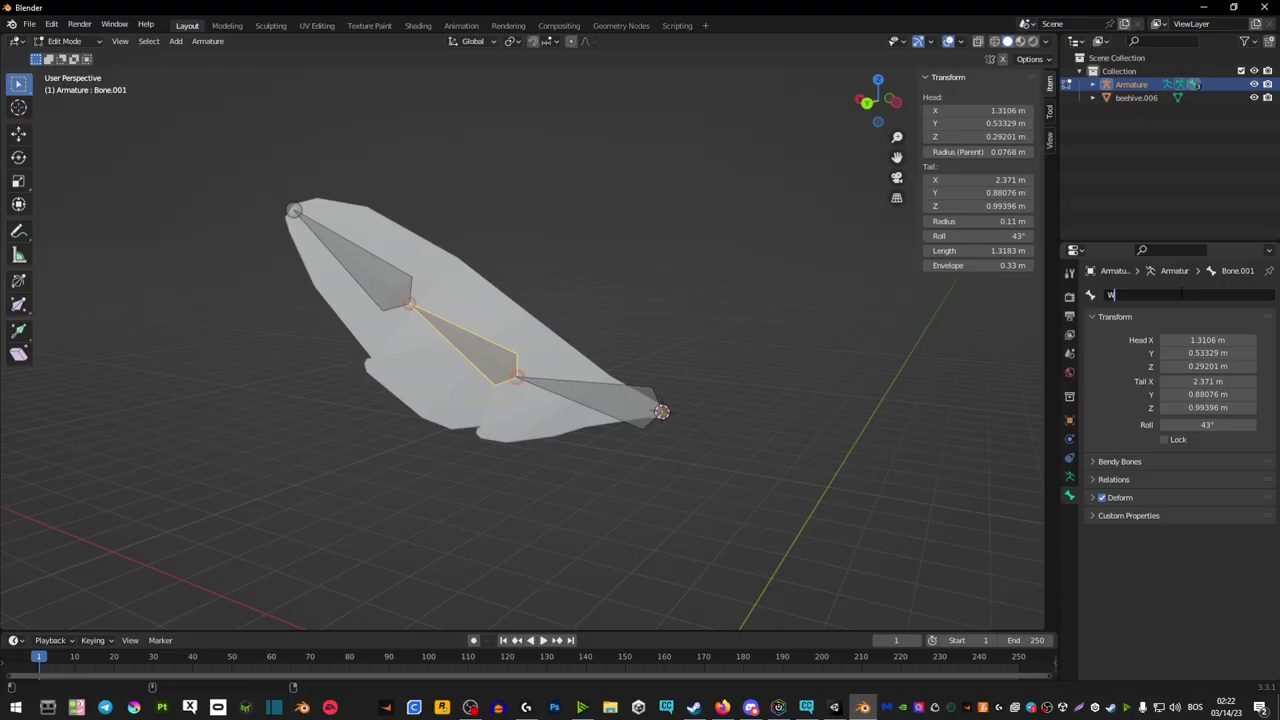
- Finish the middle bone's name, return to Object Mode and put the wing into Weight Paint
{"action": "type", "text": "ng"}
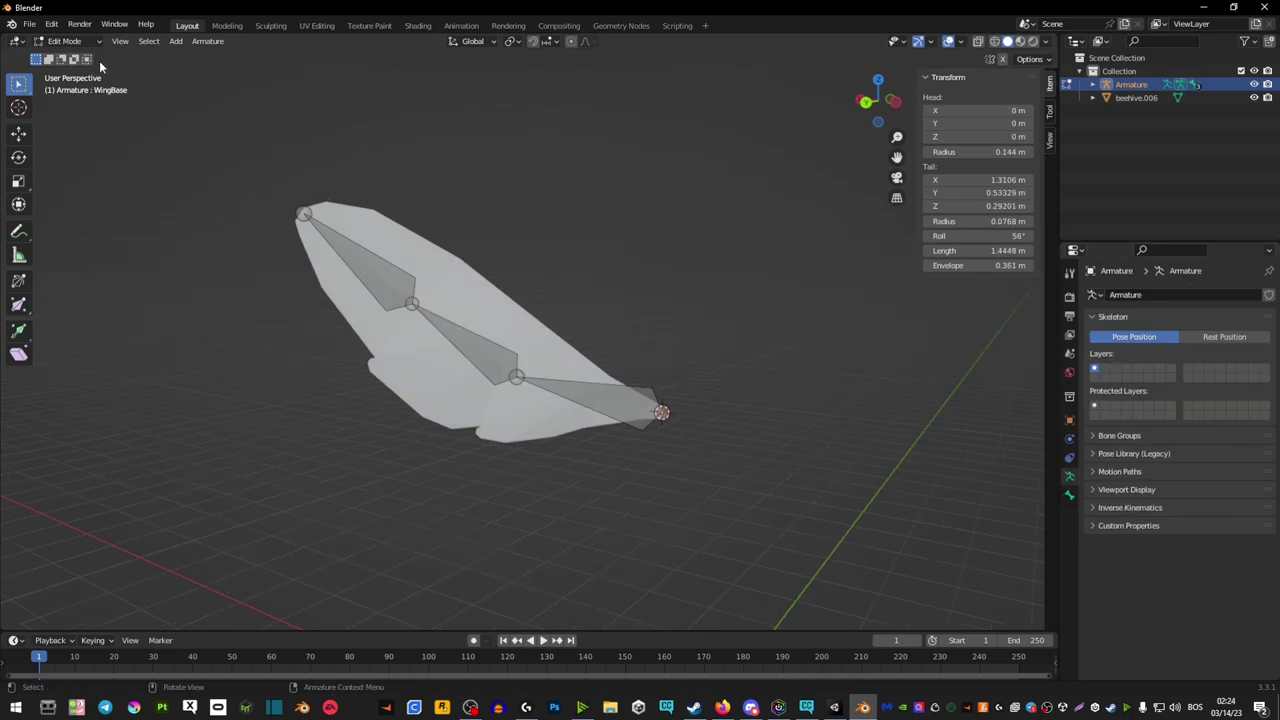
{"action": "left_click", "coordinate": [62, 41]}
{"action": "left_click", "coordinate": [62, 56]}
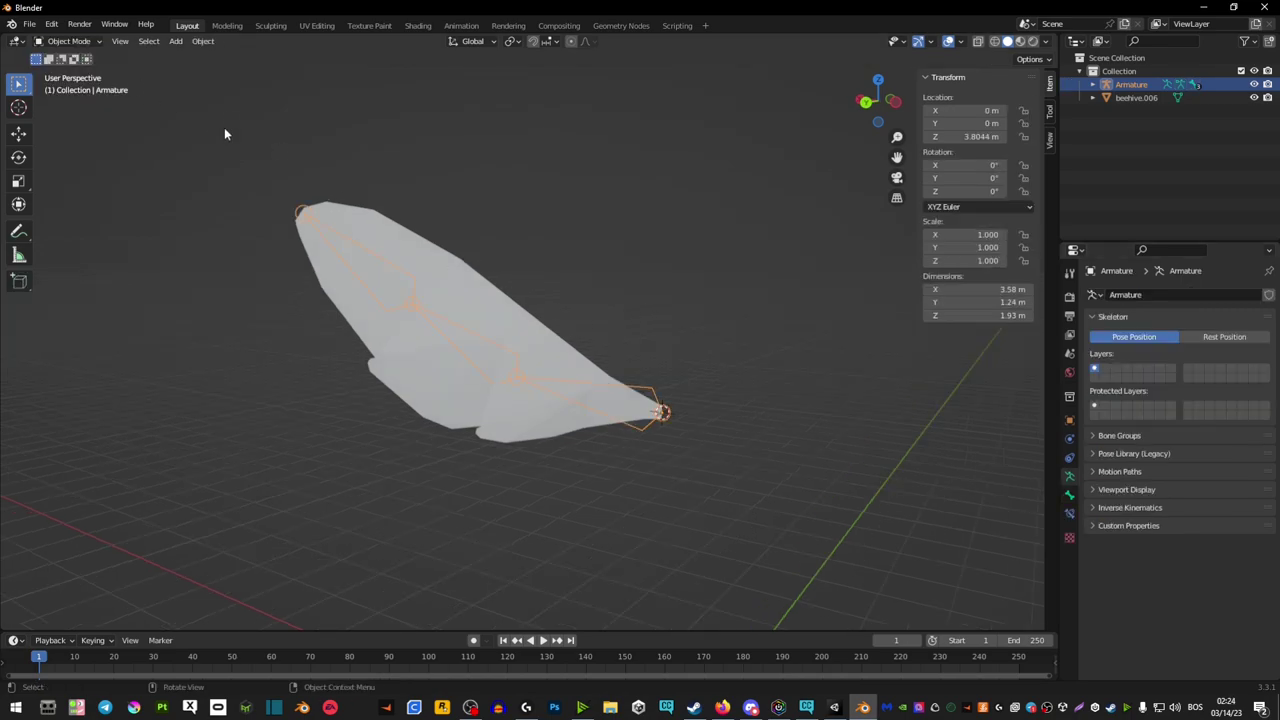
{"action": "left_click", "coordinate": [653, 397]}
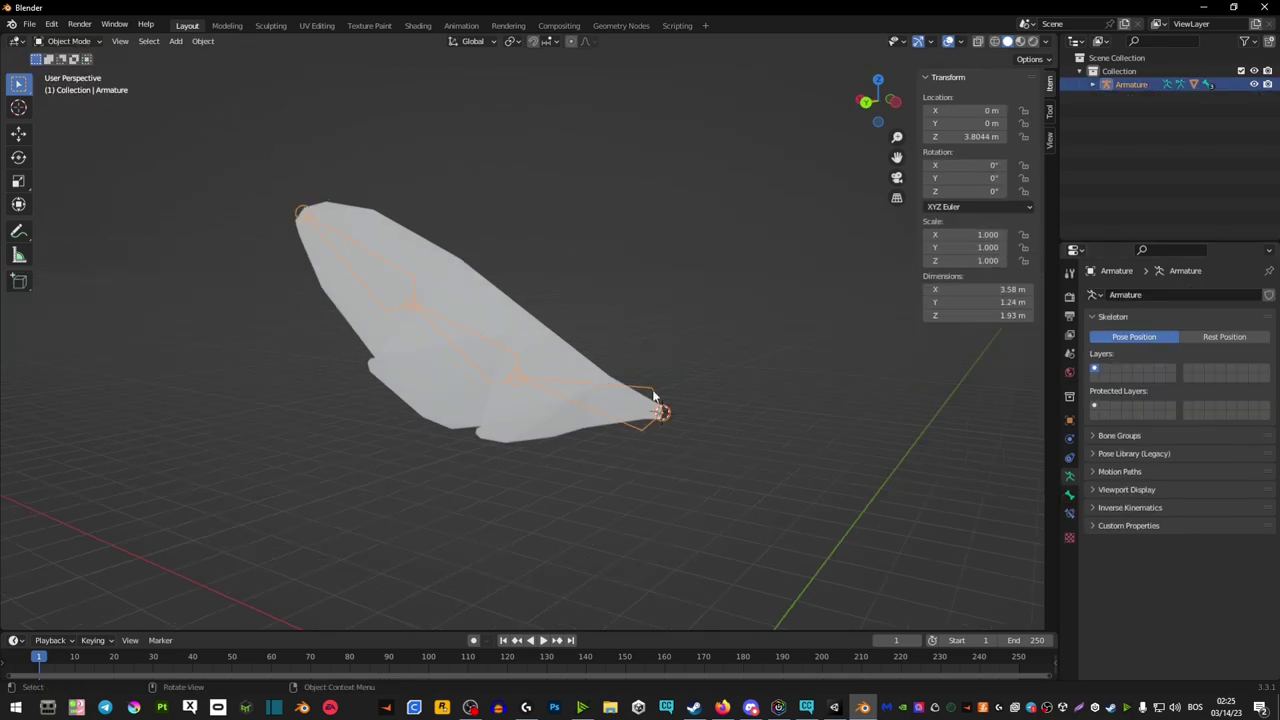
{"action": "left_click", "coordinate": [528, 355], "text": "shift"}
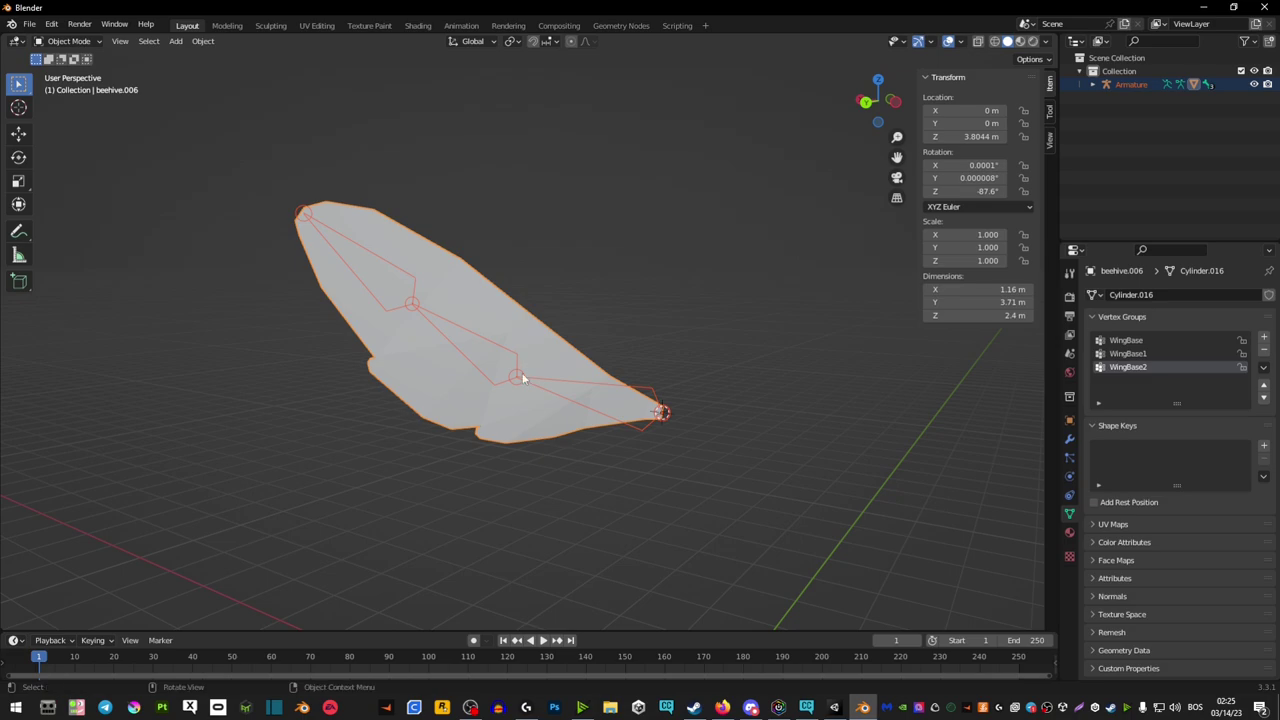
{"action": "key", "text": "ctrl+Tab"}
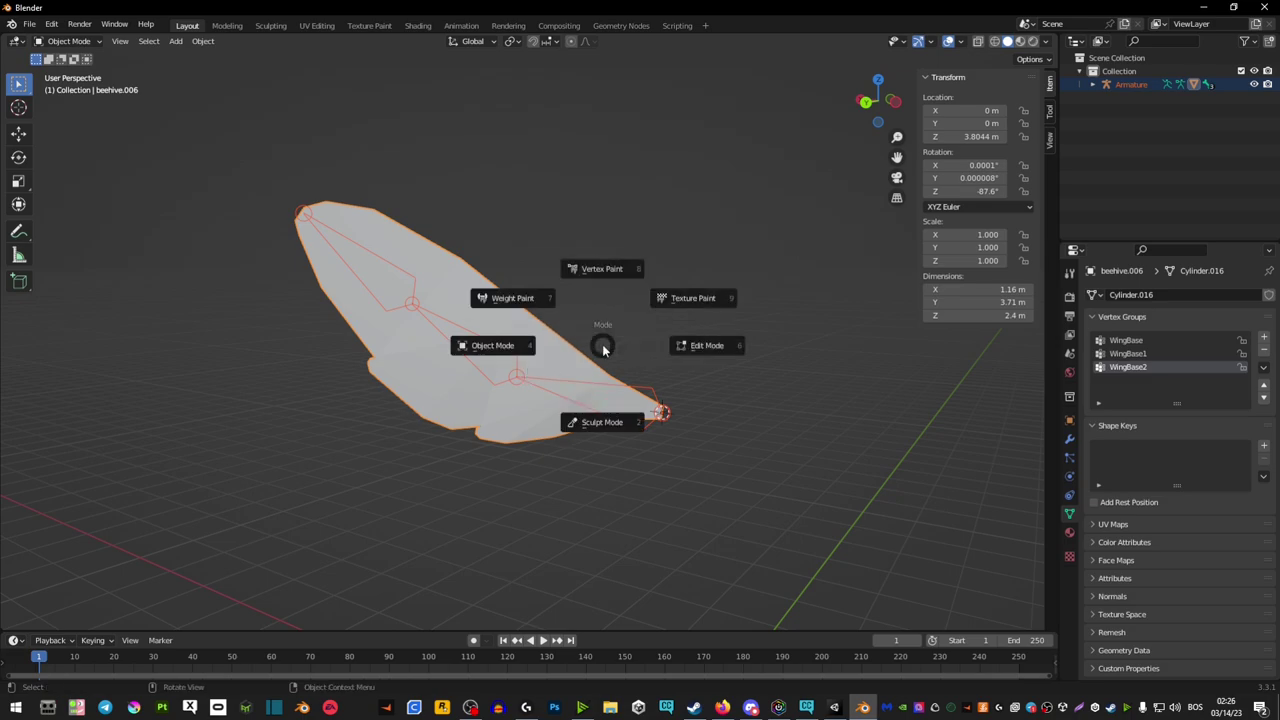
{"action": "left_click", "coordinate": [534, 307]}
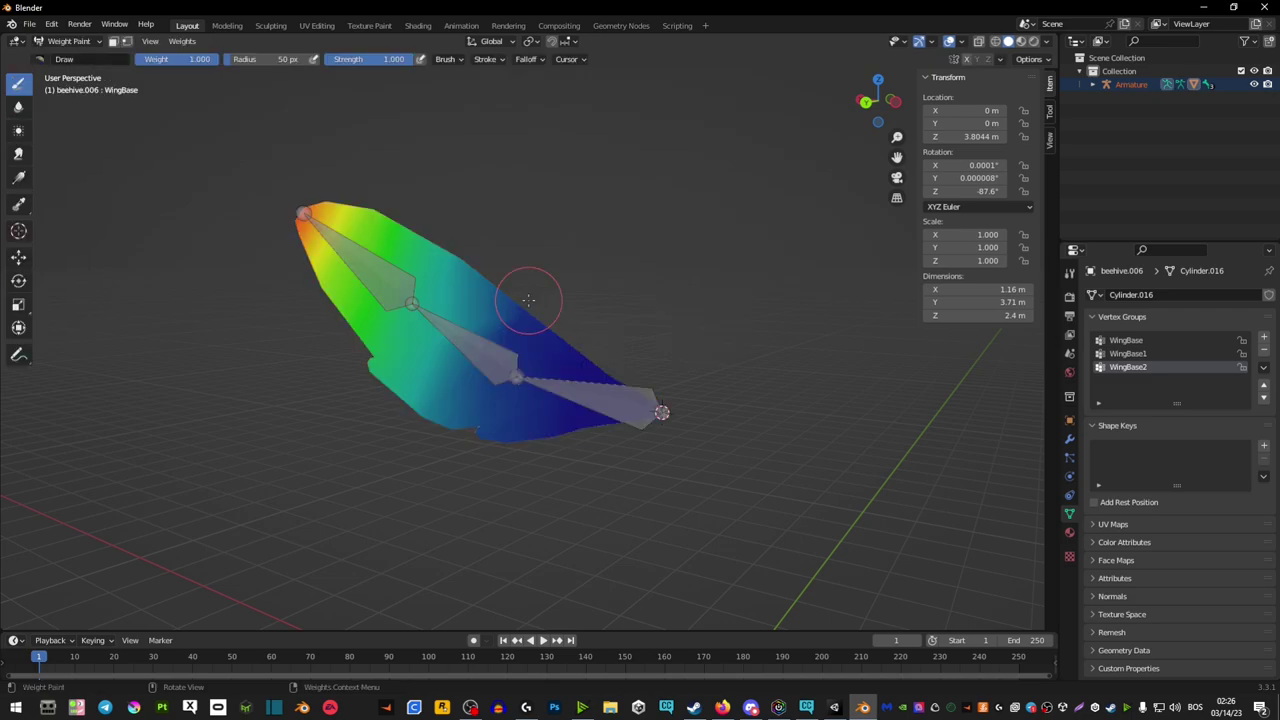
- Inspect the WingBase, WingBase1 and WingBase2 weights by selecting each bone in turn
{"action": "mouse_move", "coordinate": [551, 286]}
{"action": "middle_mouse_down"}
{"action": "mouse_move", "coordinate": [853, 296]}
{"action": "mouse_move", "coordinate": [590, 302]}
{"action": "middle_mouse_up"}
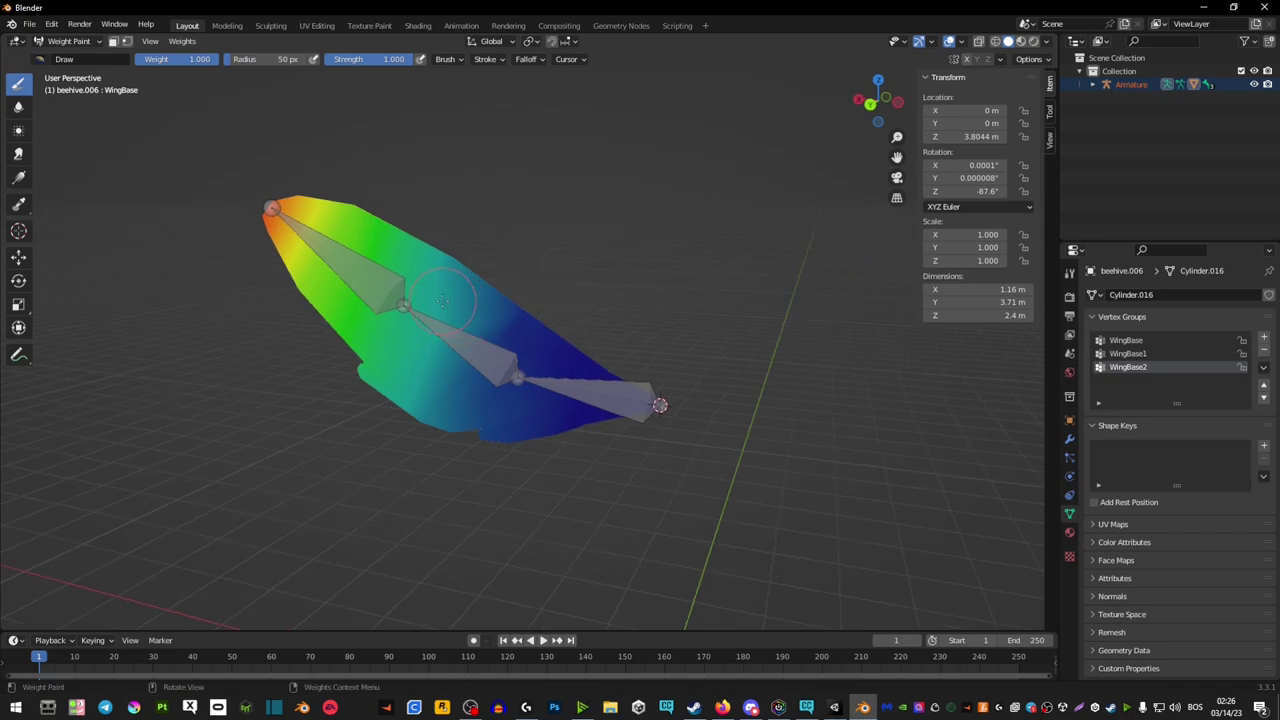
{"action": "left_click", "coordinate": [395, 290], "text": "ctrl"}
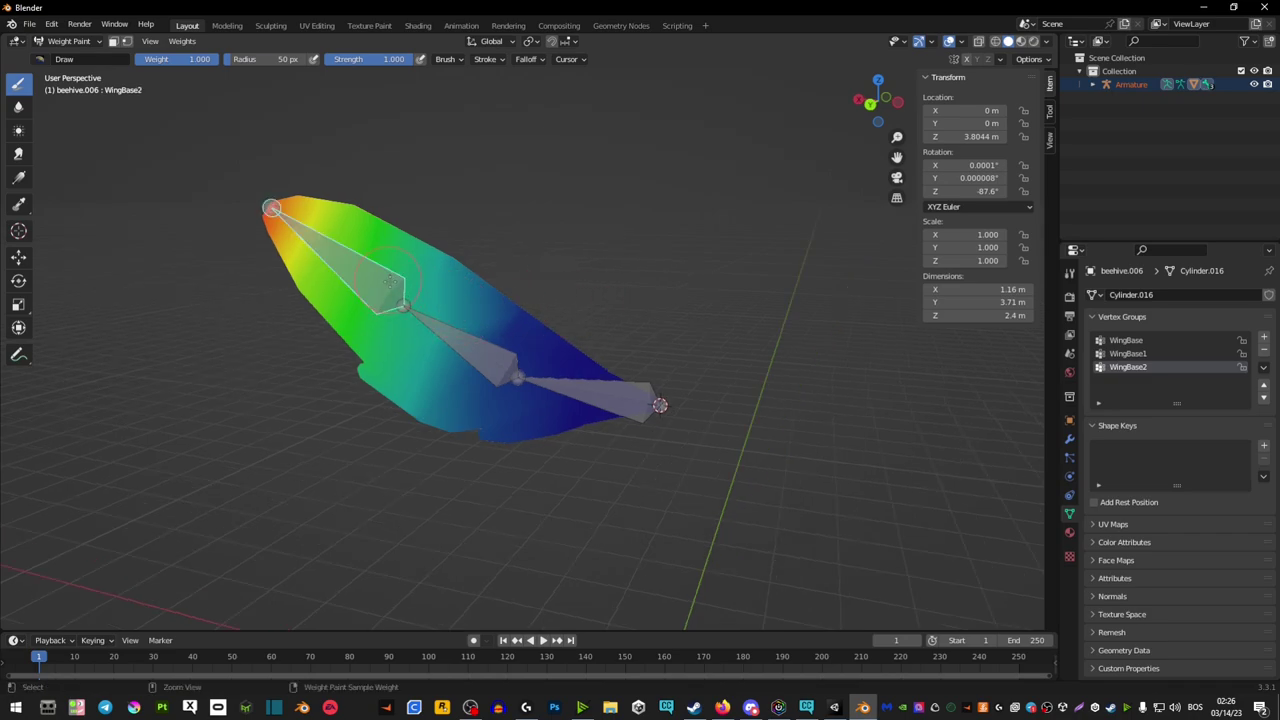
{"action": "left_click", "coordinate": [472, 334], "text": "ctrl"}
{"action": "left_click", "coordinate": [582, 390], "text": "ctrl"}
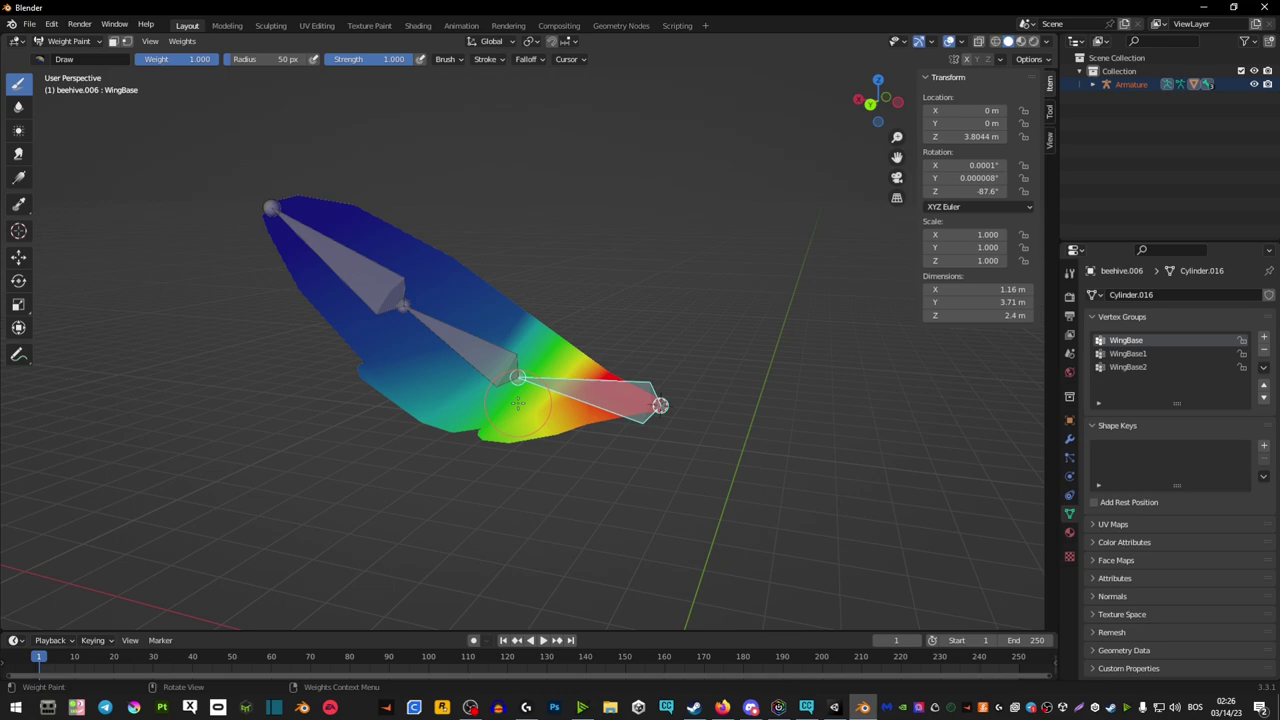
{"action": "left_click", "coordinate": [472, 336], "text": "ctrl"}
{"action": "left_click", "coordinate": [375, 282], "text": "ctrl"}
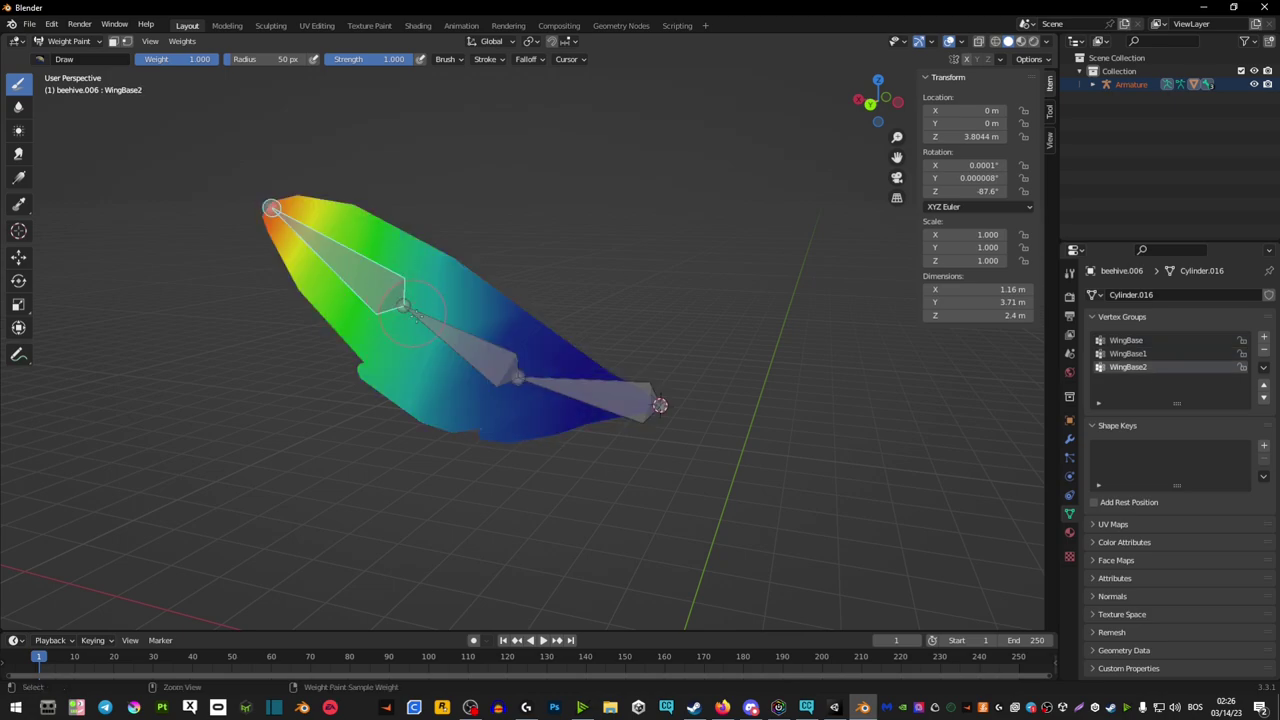
{"action": "left_click", "coordinate": [477, 332], "text": "ctrl"}
{"action": "left_click", "coordinate": [576, 396], "text": "ctrl"}
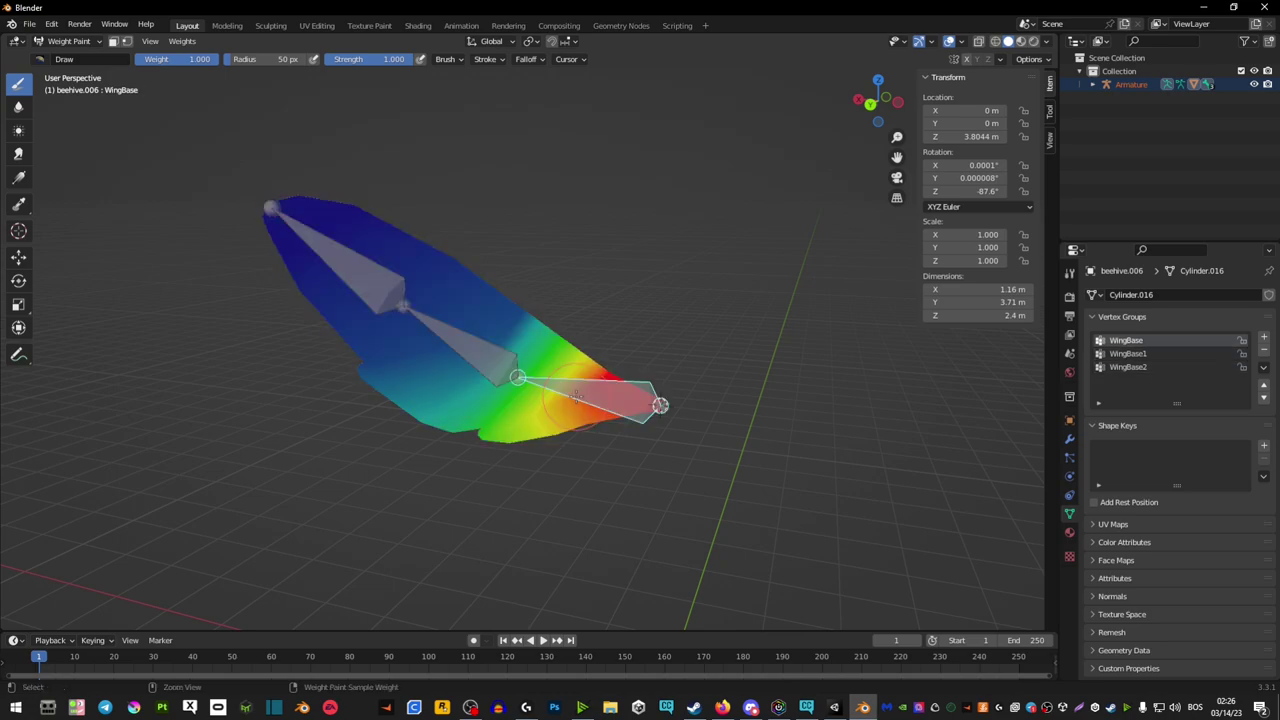
{"action": "middle_click_drag", "start_coordinate": [576, 396], "coordinate": [352, 363]}
{"action": "left_click", "coordinate": [590, 345], "text": "ctrl"}
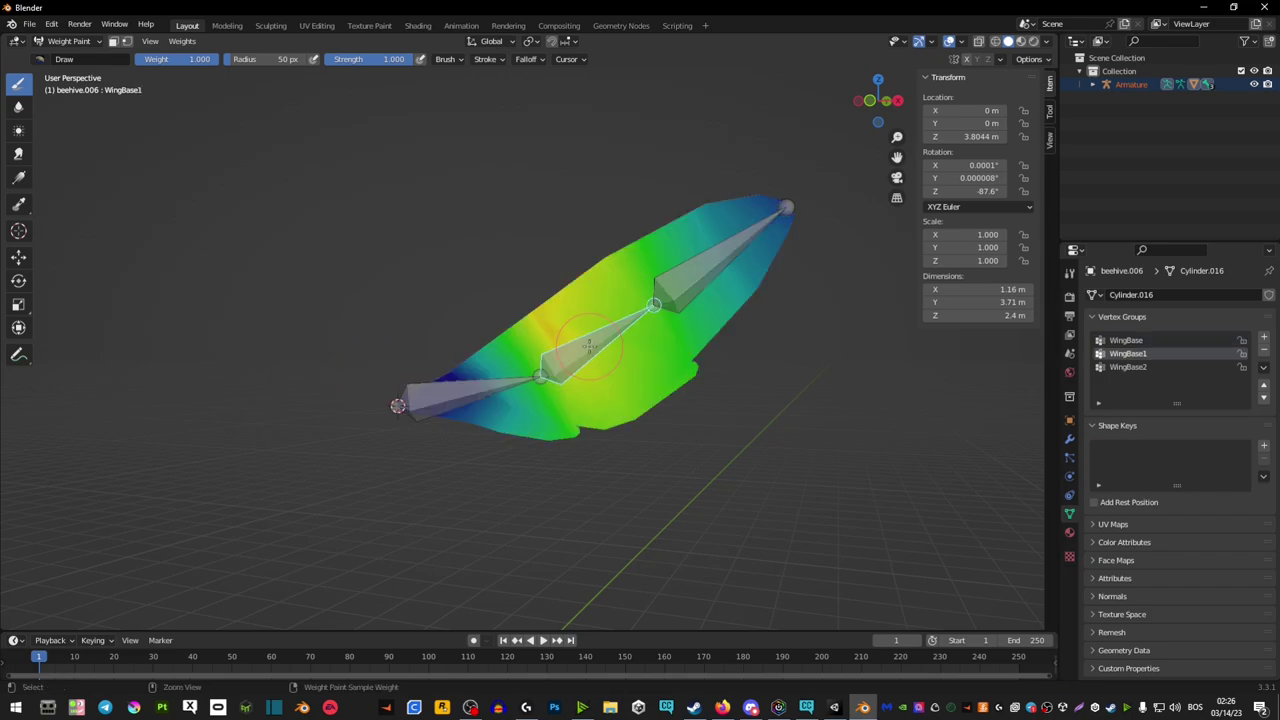
{"action": "left_click", "coordinate": [707, 282], "text": "ctrl"}
{"action": "middle_click_drag", "start_coordinate": [534, 290], "coordinate": [680, 278]}
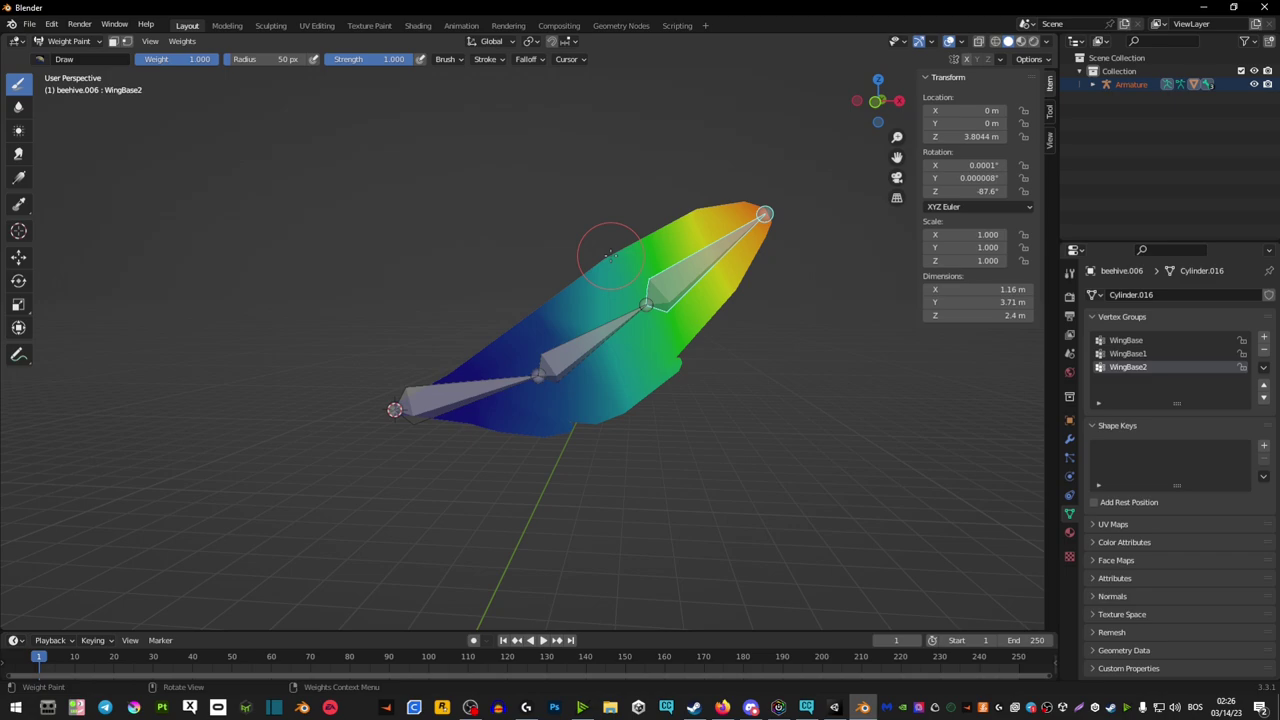
- Rotate a wing bone about the global X axis to test the mesh deformation
{"action": "key", "text": "r"}
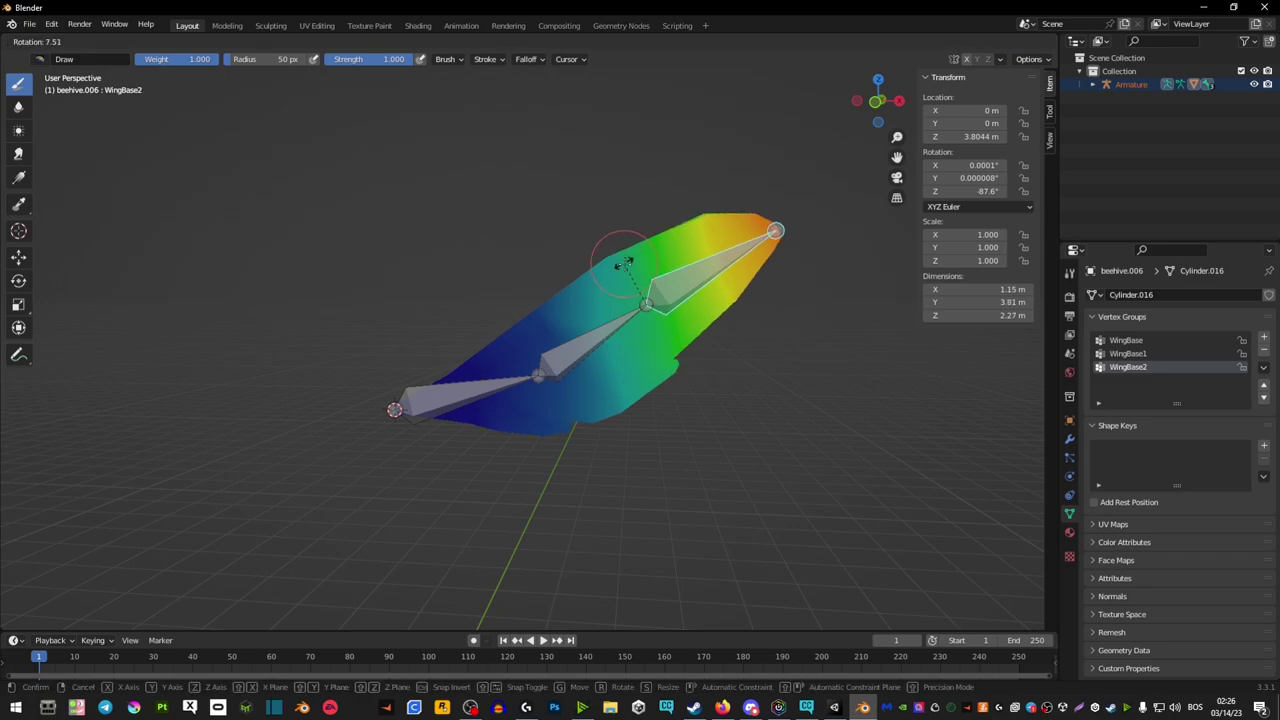
{"action": "key", "text": "z"}
{"action": "key", "text": "x"}
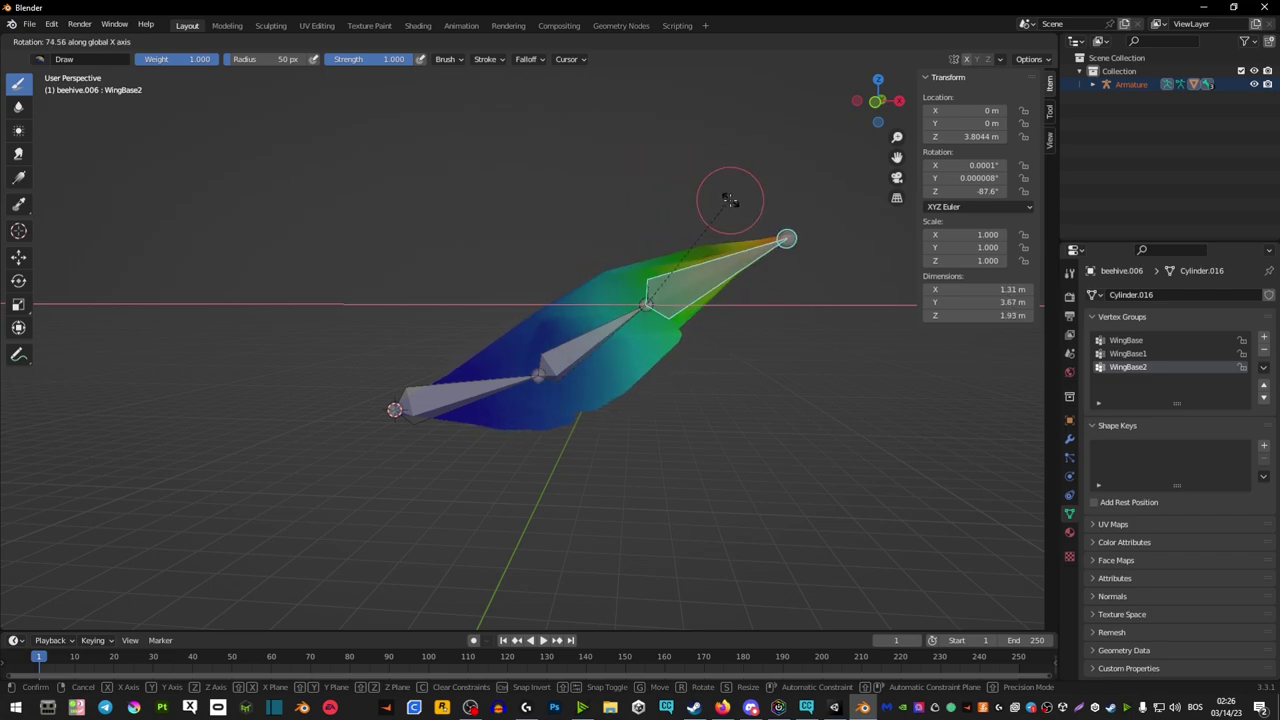
{"action": "left_click", "coordinate": [516, 208]}
- Rotate the WingBase1 bone, then return to Object Mode with the armature selected
{"action": "left_click", "coordinate": [595, 340], "text": "ctrl"}
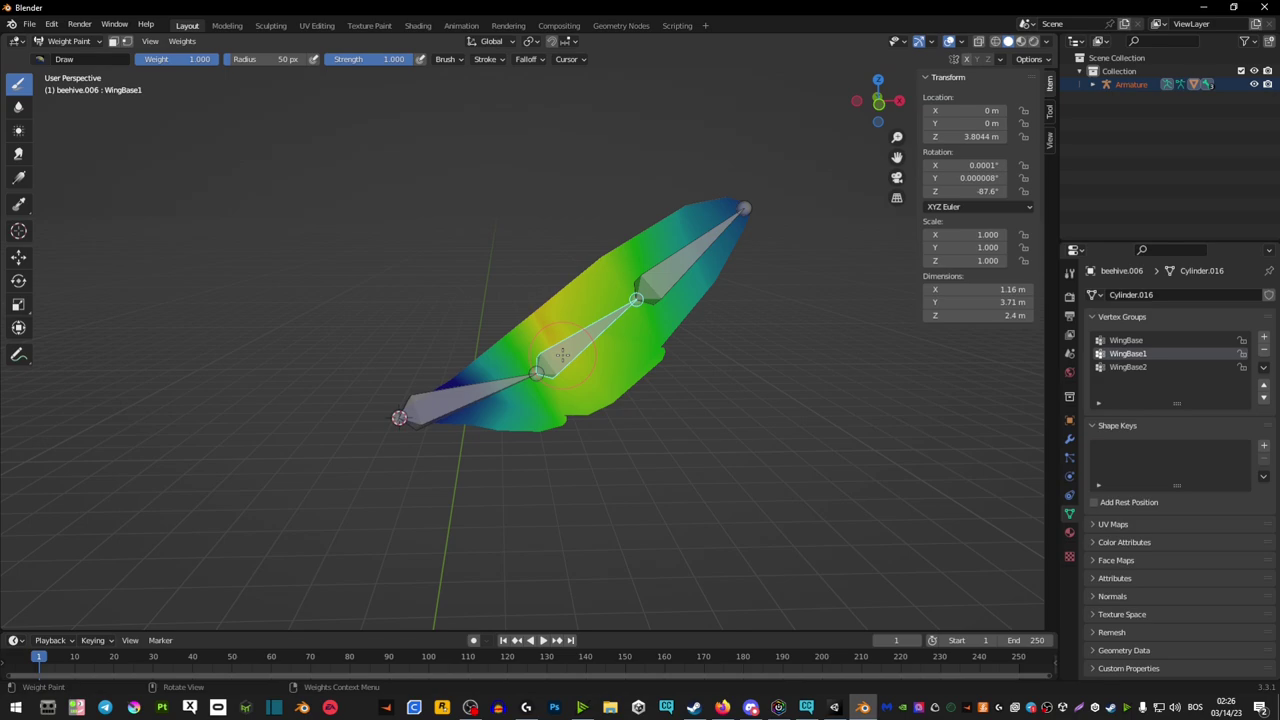
{"action": "key", "text": "r"}
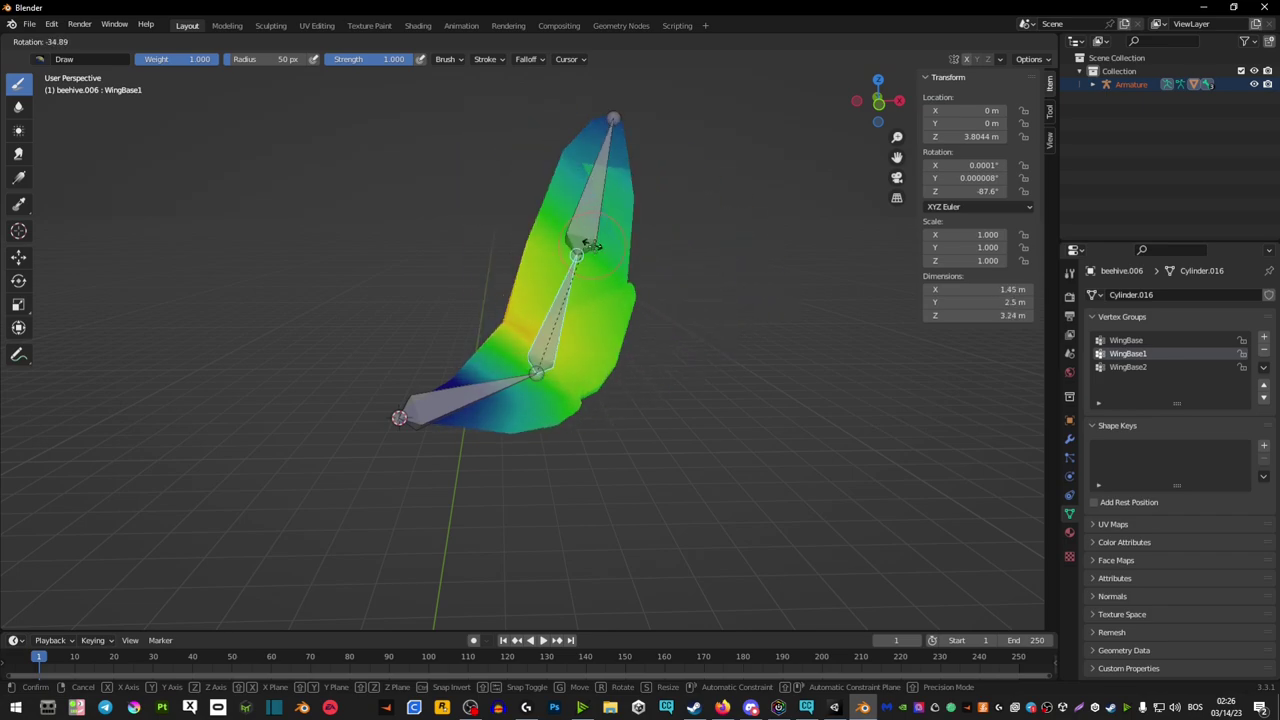
{"action": "left_click", "coordinate": [563, 357]}
{"action": "key", "text": "ctrl+Tab"}
{"action": "left_click", "coordinate": [568, 384]}
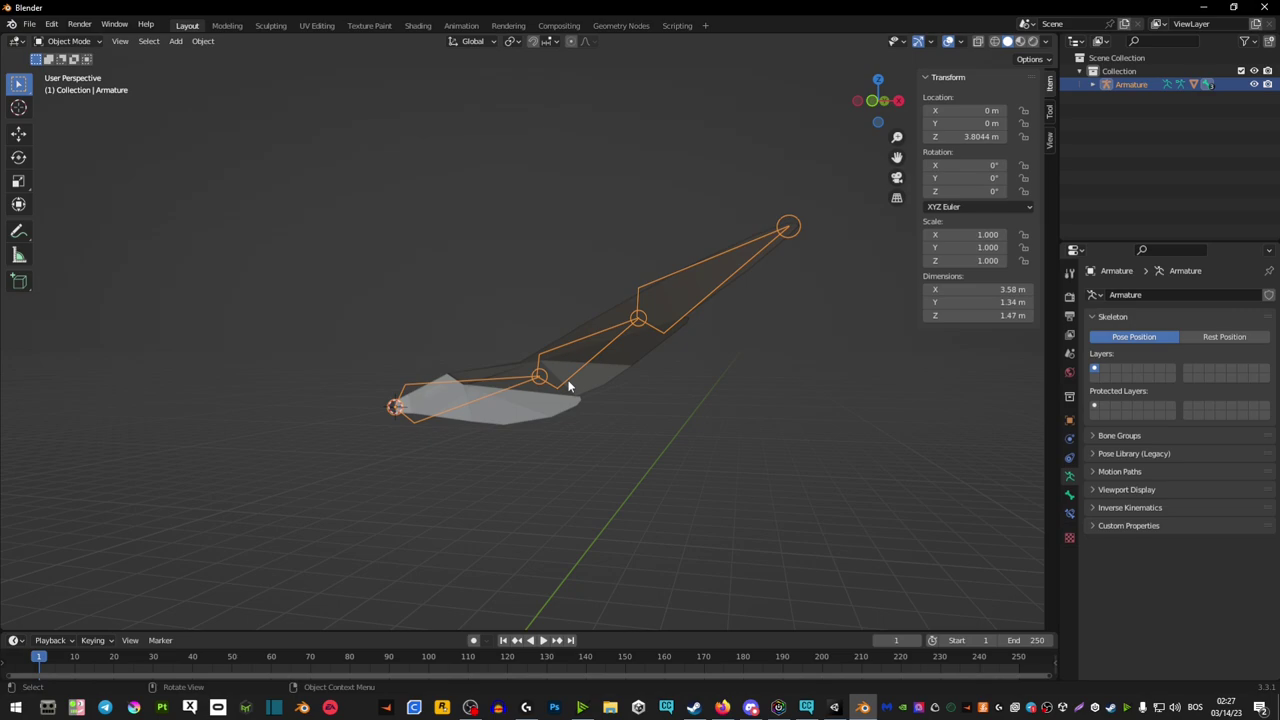
- In Pose Mode, clear all bone transforms with Pose > Clear Transform > All
{"action": "key", "text": "ctrl+Tab"}
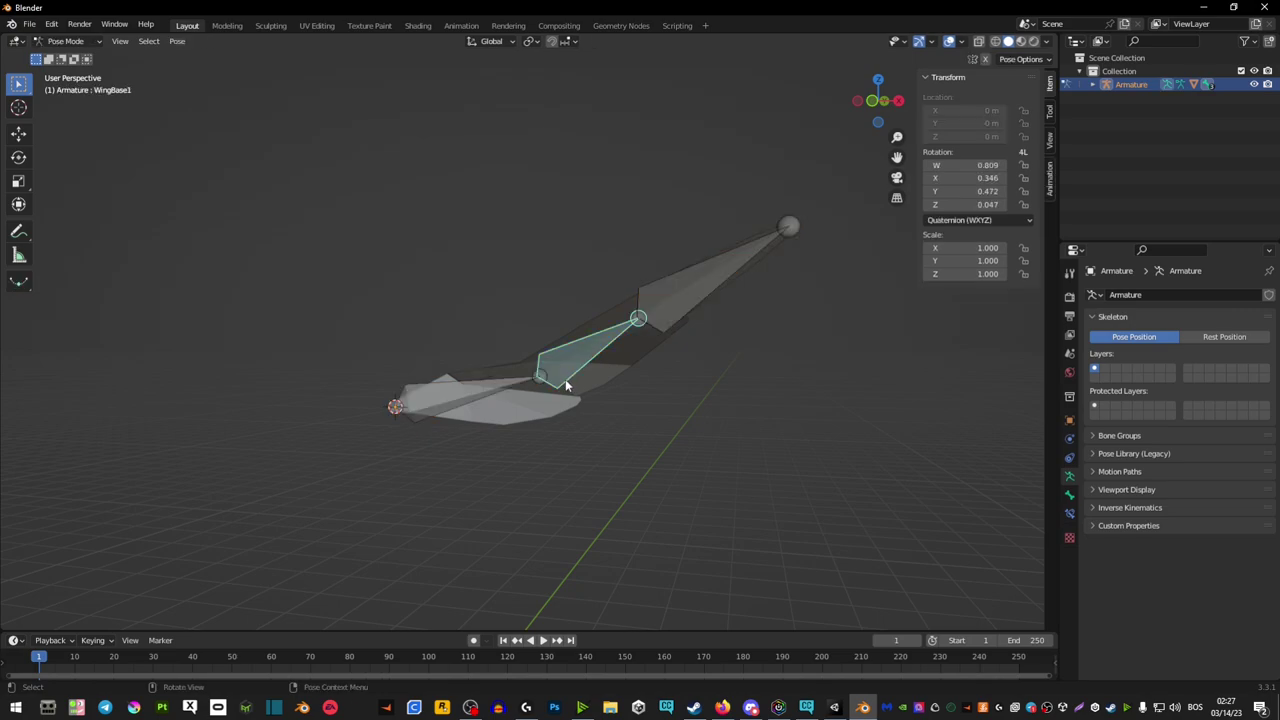
{"action": "left_click", "coordinate": [177, 41]}
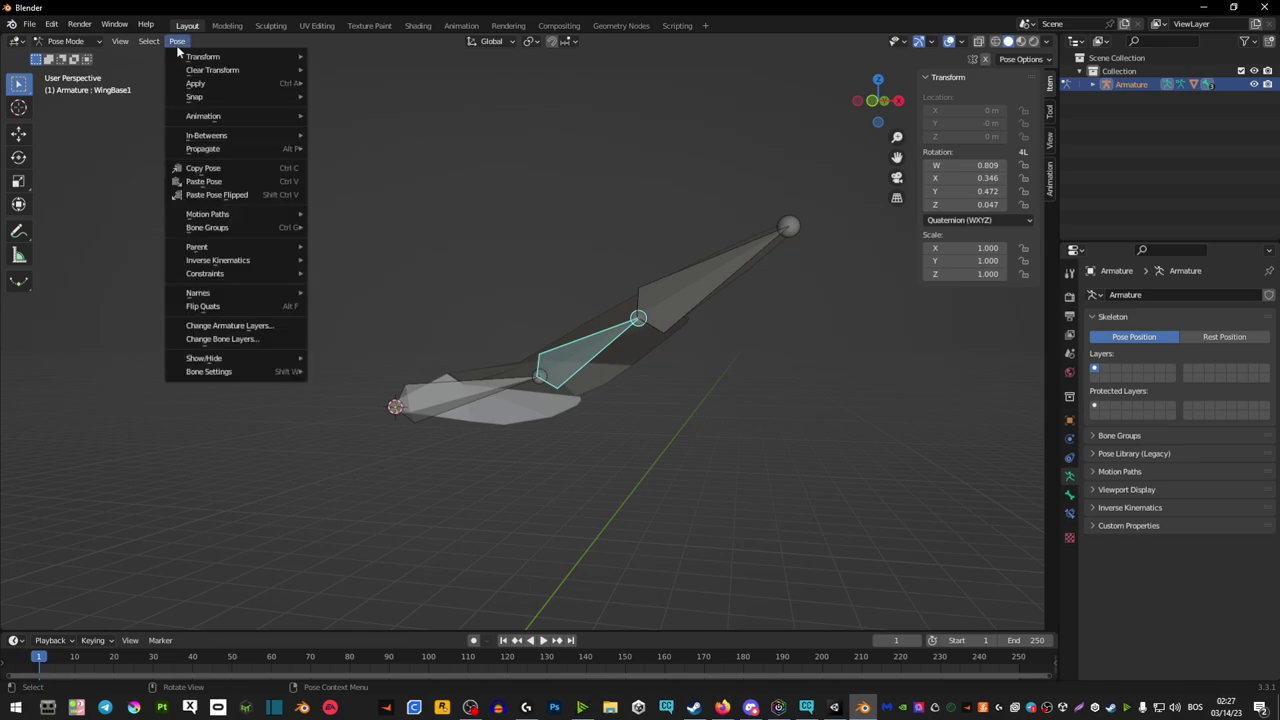
{"action": "mouse_move", "coordinate": [205, 72]}
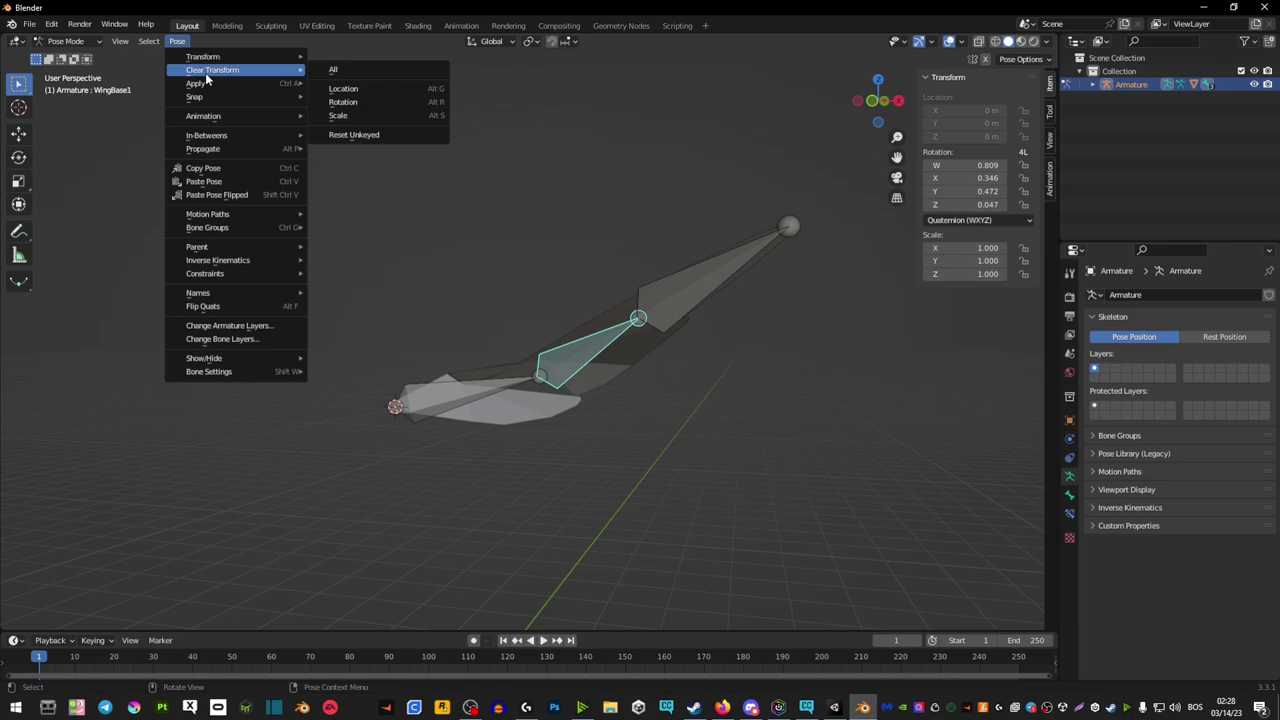
{"action": "left_click", "coordinate": [322, 70]}
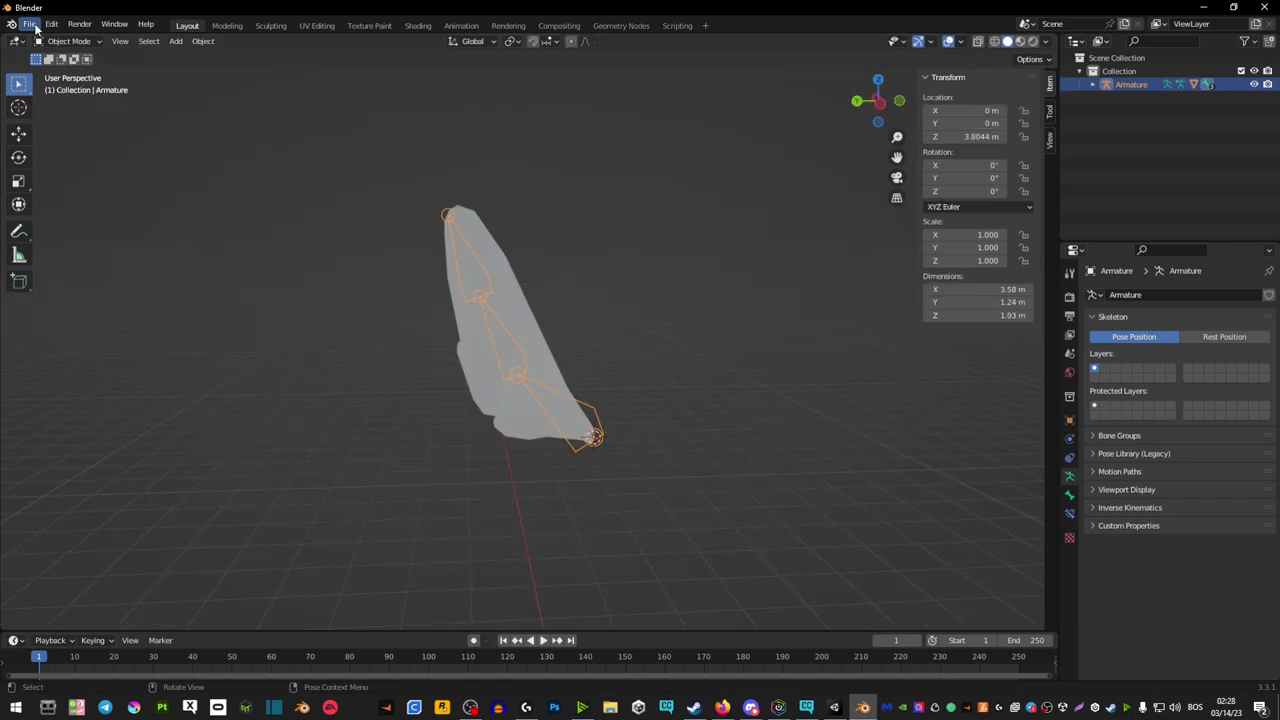
- Export the wing mesh and bone chain to the Desktop as the FBX file Wing Bones.fbx
{"action": "left_click", "coordinate": [29, 24]}
{"action": "mouse_move", "coordinate": [77, 220]}
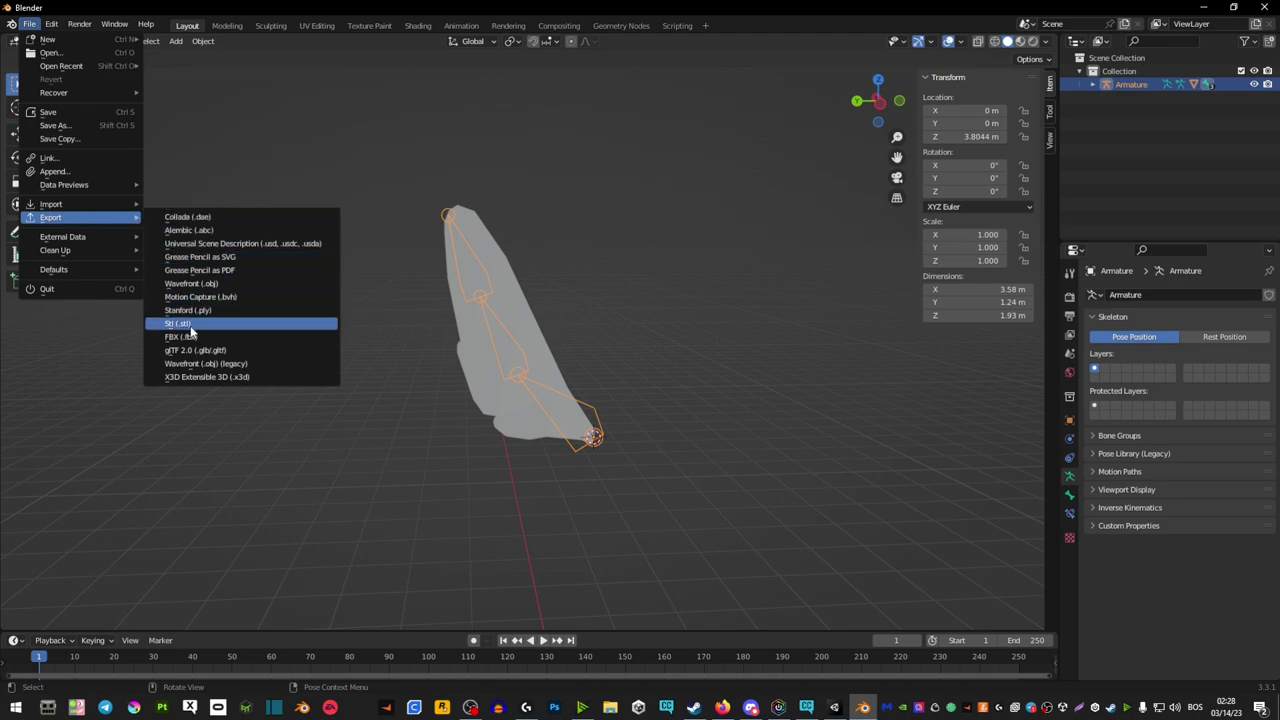
{"action": "left_click", "coordinate": [175, 328]}
{"action": "left_click", "coordinate": [333, 327]}
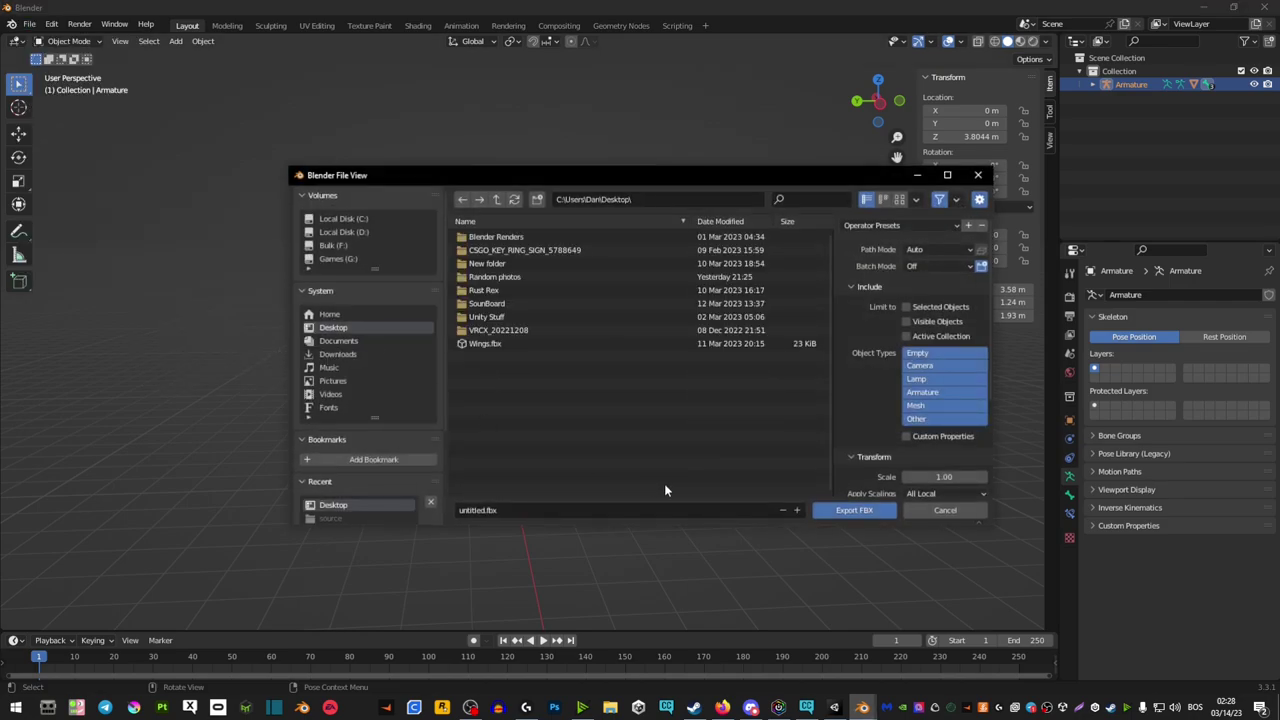
{"action": "left_click", "coordinate": [530, 511]}
{"action": "type", "text": "Wing Bones"}
{"action": "key", "text": "Return"}
{"action": "scroll", "coordinate": [853, 467], "scroll_direction": "down", "scroll_amount": 3}
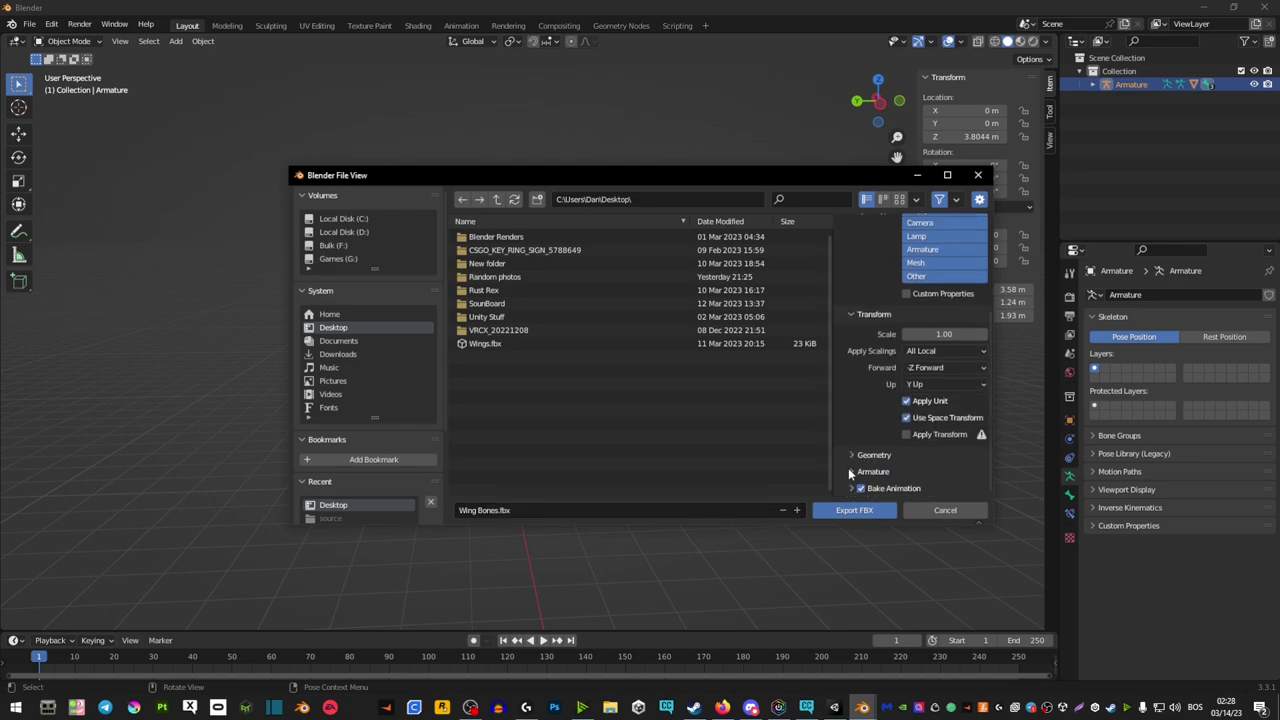
{"action": "scroll", "coordinate": [870, 468], "scroll_direction": "down", "scroll_amount": 3}
{"action": "left_click", "coordinate": [855, 510]}
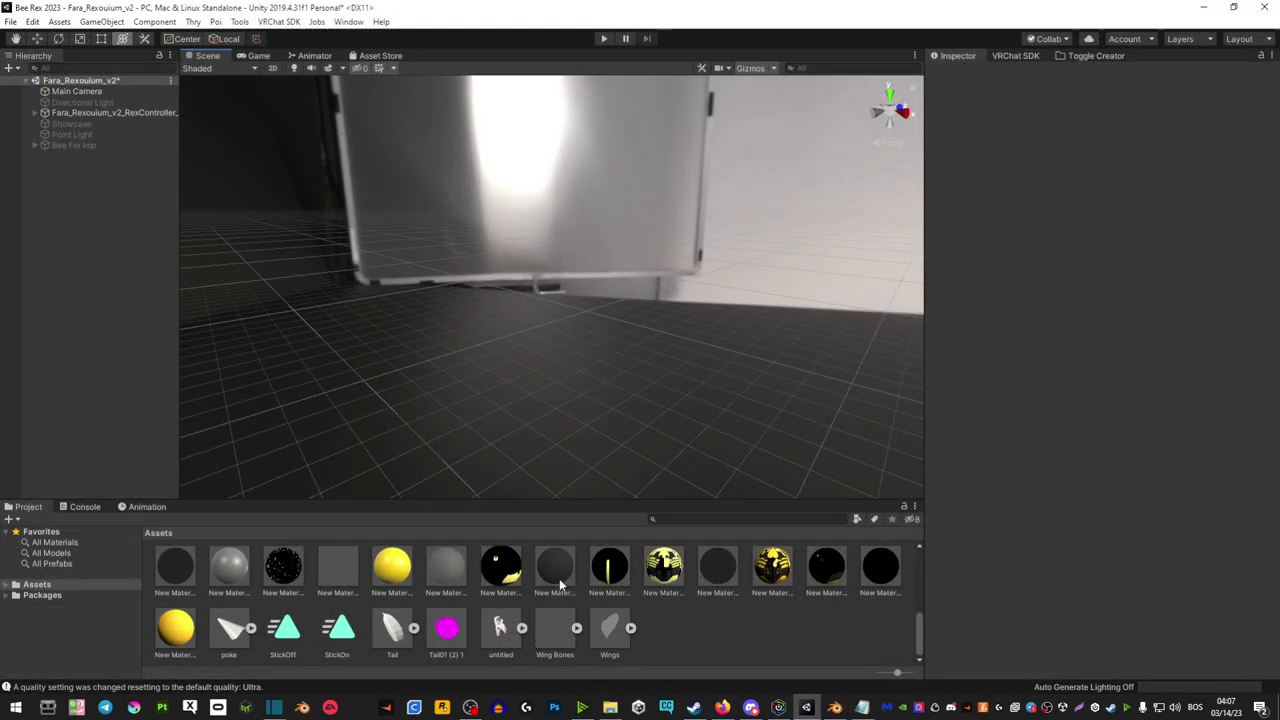
- Place the Wing Bones model in the scene and select its Armature's WingBase bone
{"action": "left_click_drag", "start_coordinate": [557, 630], "coordinate": [105, 330]}
{"action": "double_click", "coordinate": [45, 157]}
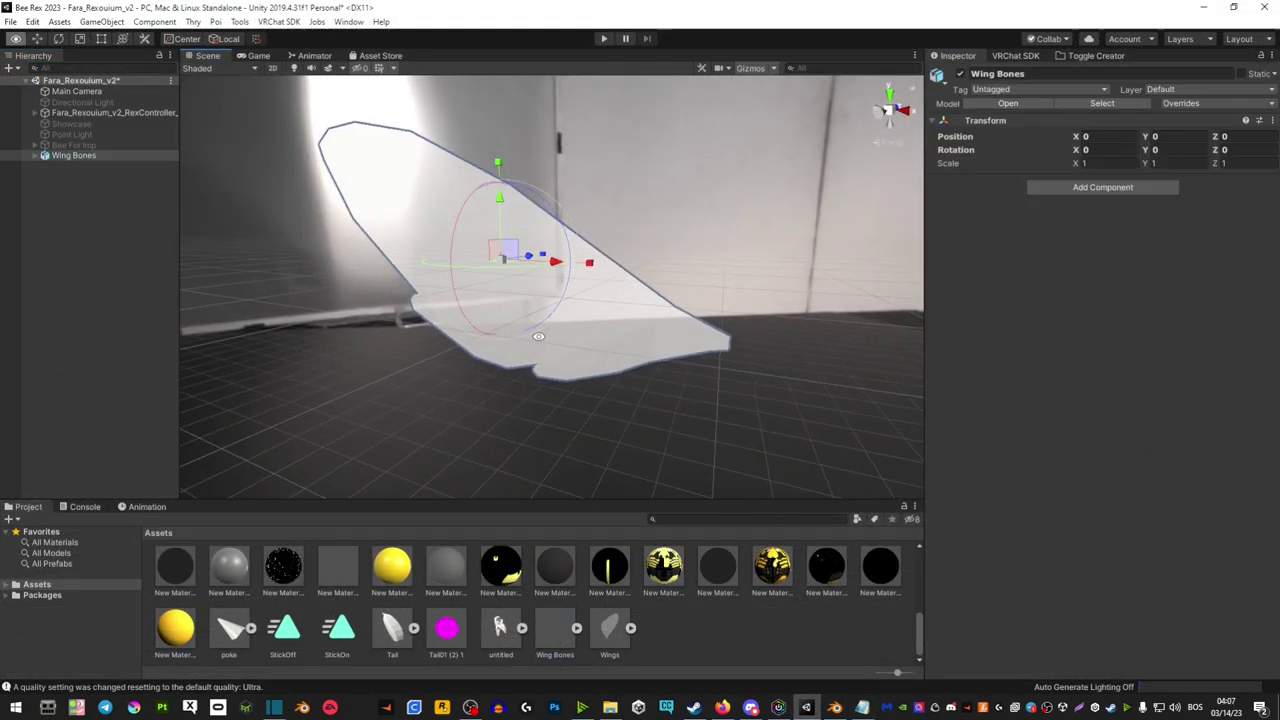
{"action": "left_click", "coordinate": [36, 156]}
{"action": "left_click", "coordinate": [44, 166]}
{"action": "left_click", "coordinate": [89, 177]}
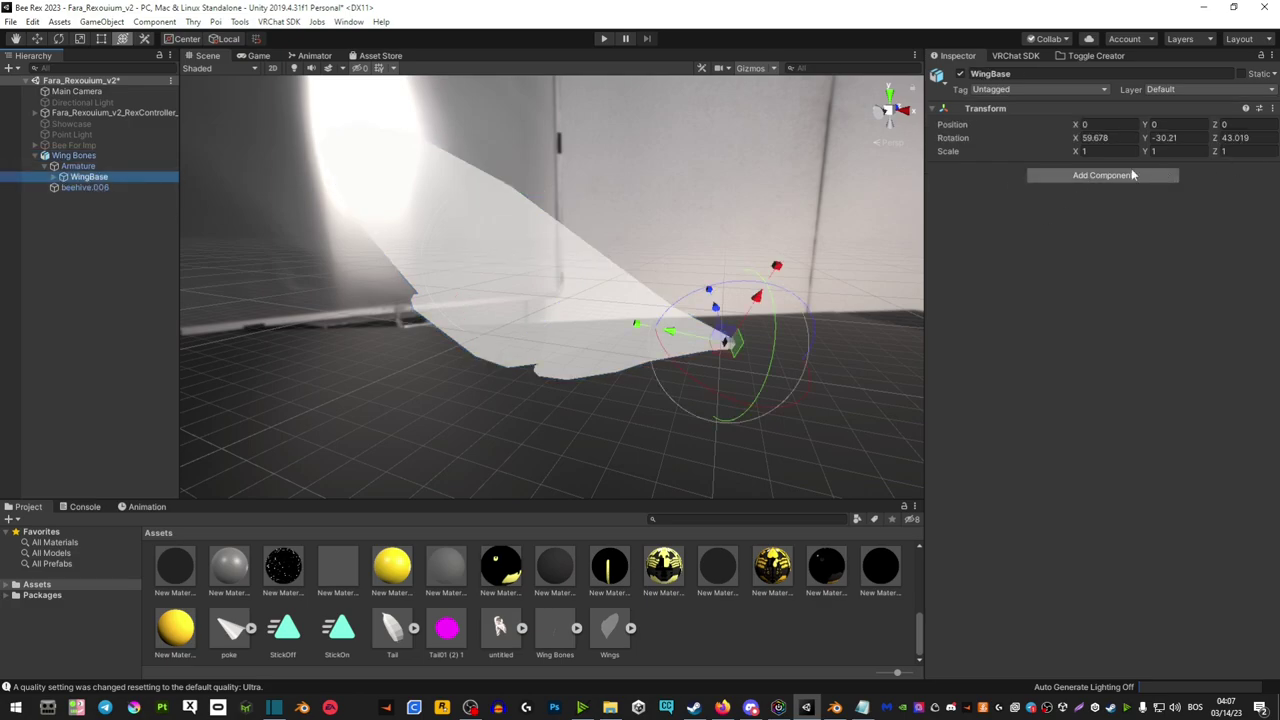
- Add a VRC Phys Bone component to the WingBase bone
{"action": "left_click", "coordinate": [1095, 175]}
{"action": "left_click", "coordinate": [1088, 245]}
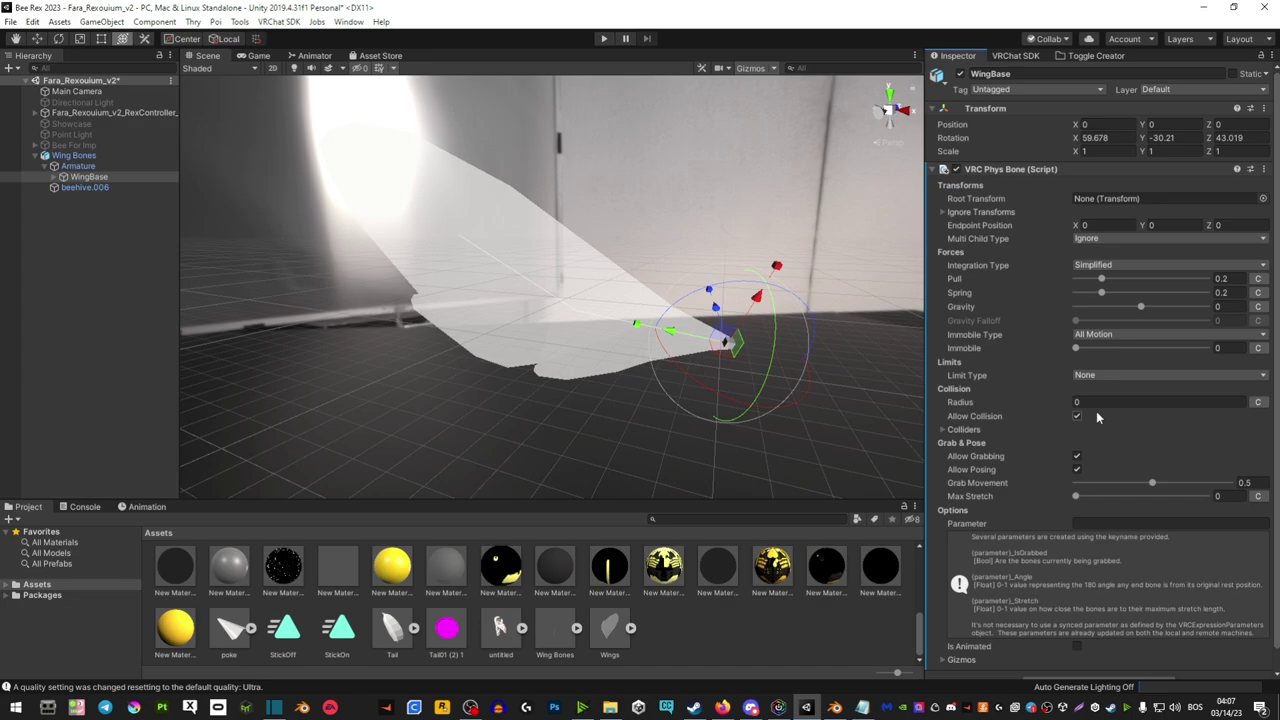
{"action": "right_click_drag", "start_coordinate": [540, 330], "coordinate": [595, 326]}
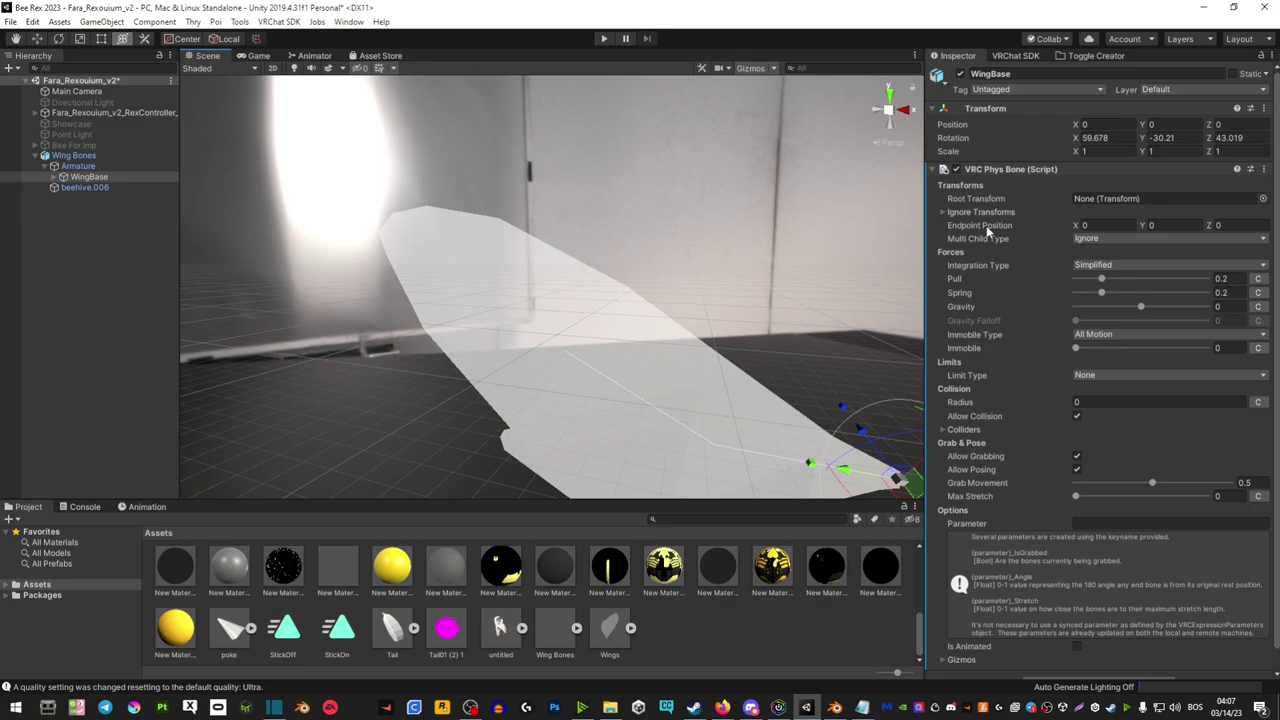
- Settle the VRC Phys Bone Endpoint Position Y at 0.01, then enter Play mode to test the wing
{"action": "left_click", "coordinate": [1142, 228]}
{"action": "type", "text": "-0.03"}
{"action": "left_click_drag", "start_coordinate": [1138, 230], "coordinate": [1141, 230]}
{"action": "type", "text": "0.02"}
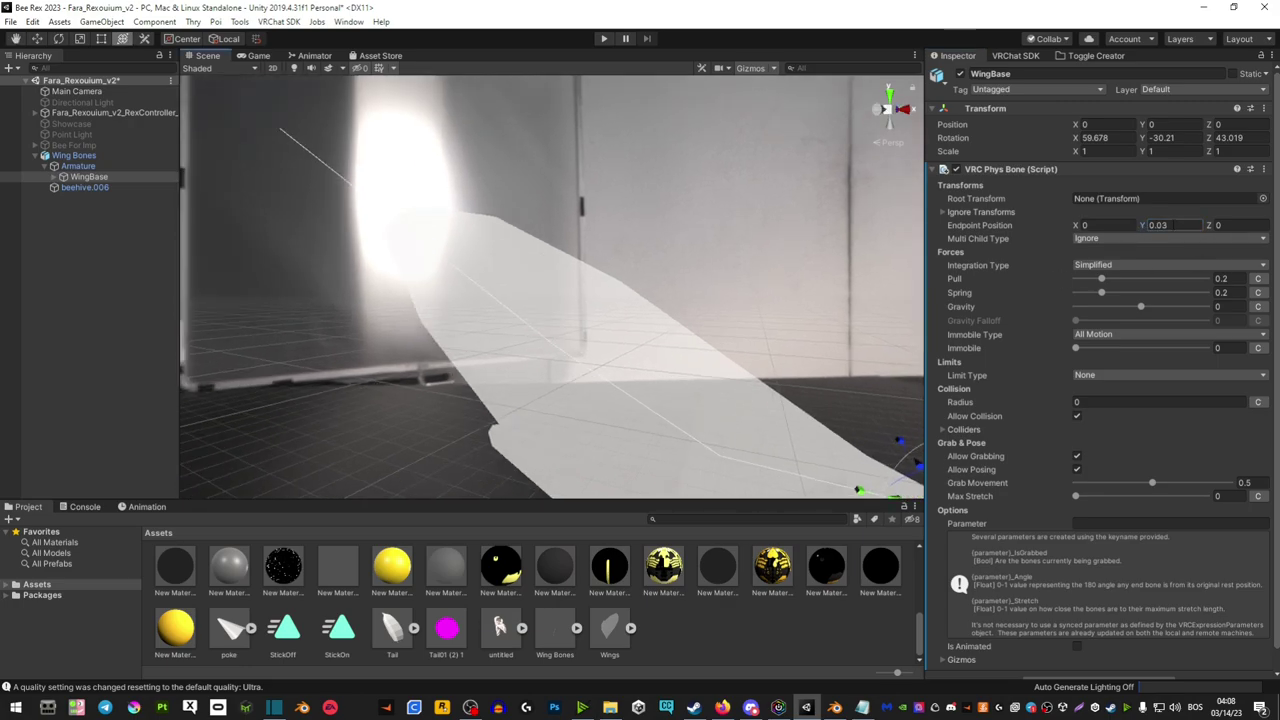
{"action": "key", "text": "Return"}
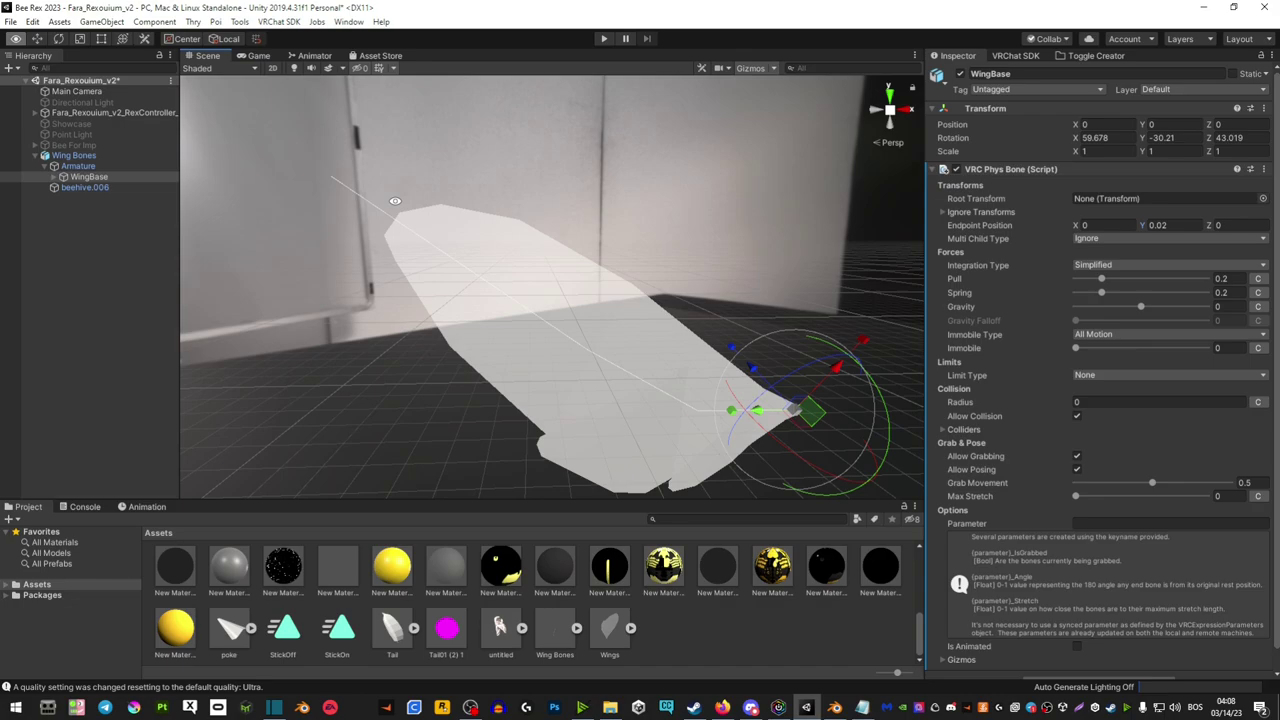
{"action": "left_click", "coordinate": [1166, 227]}
{"action": "type", "text": "0.0"}
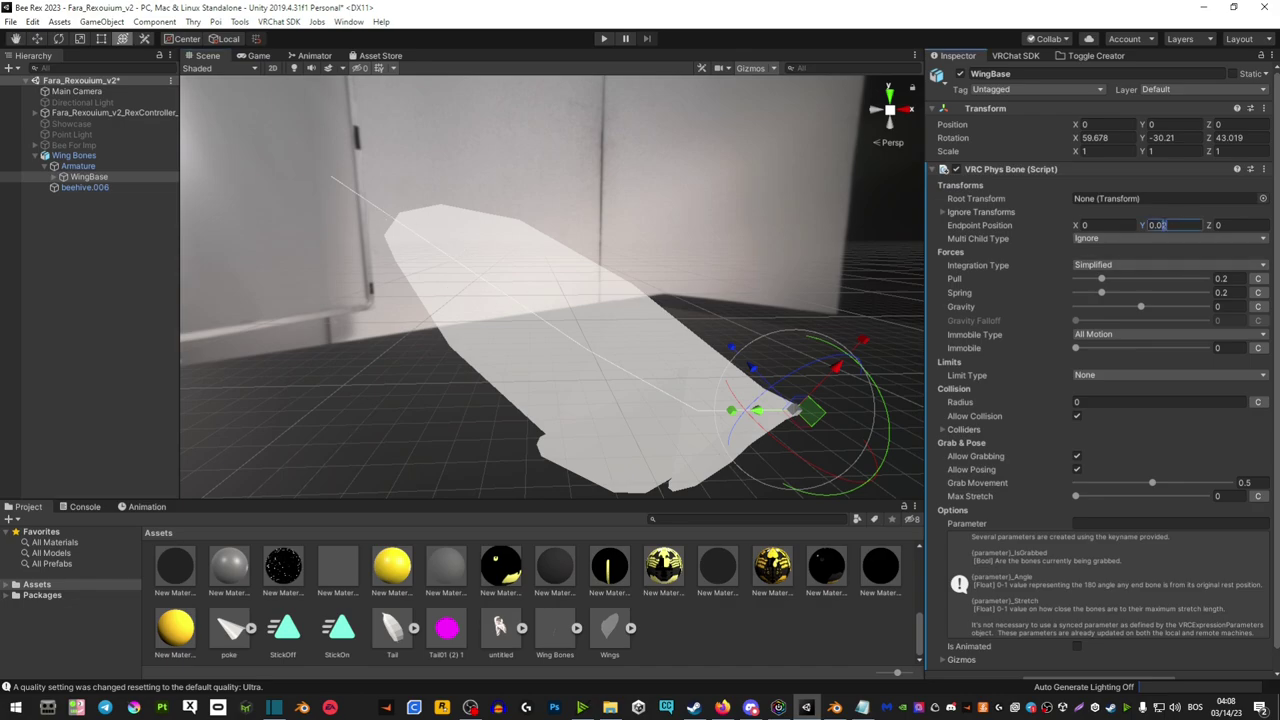
{"action": "type", "text": "1"}
{"action": "right_click_drag", "start_coordinate": [355, 195], "coordinate": [557, 266]}
{"action": "key", "text": "ctrl+p"}
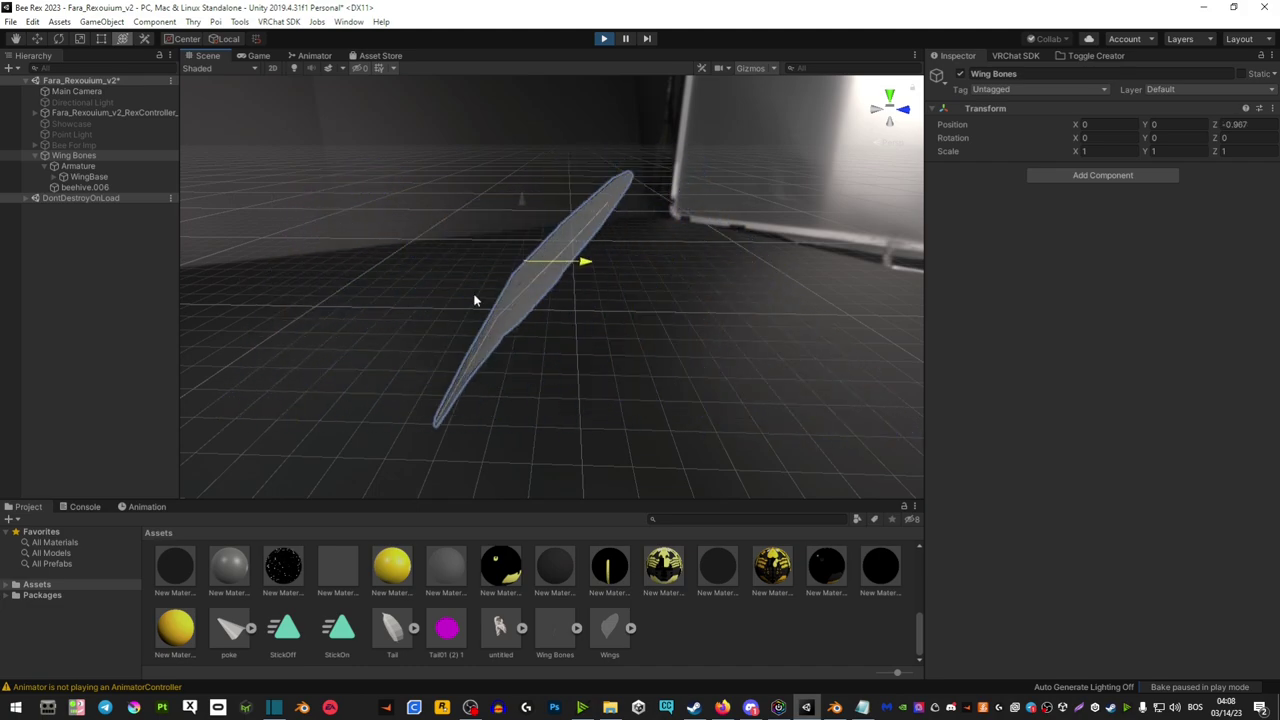
- Minimise the Unity editor with Super+D so the Windows desktop shows
{"action": "key", "text": "super+d"}
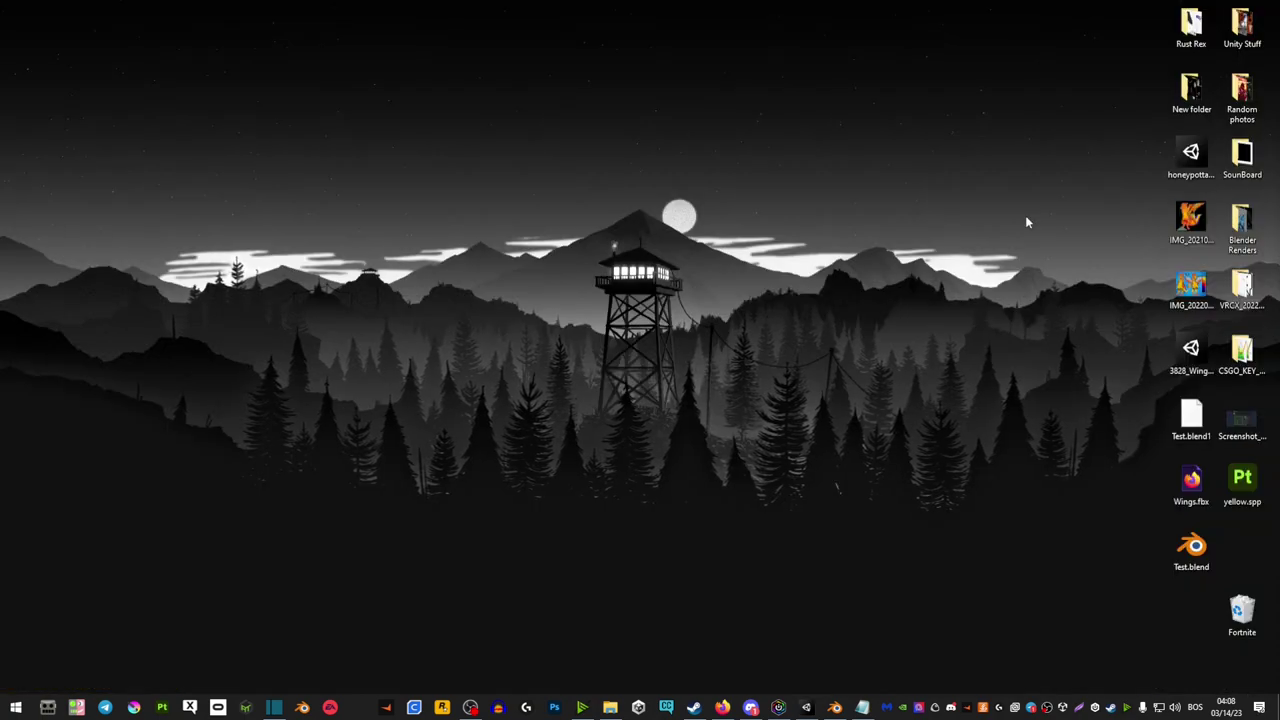